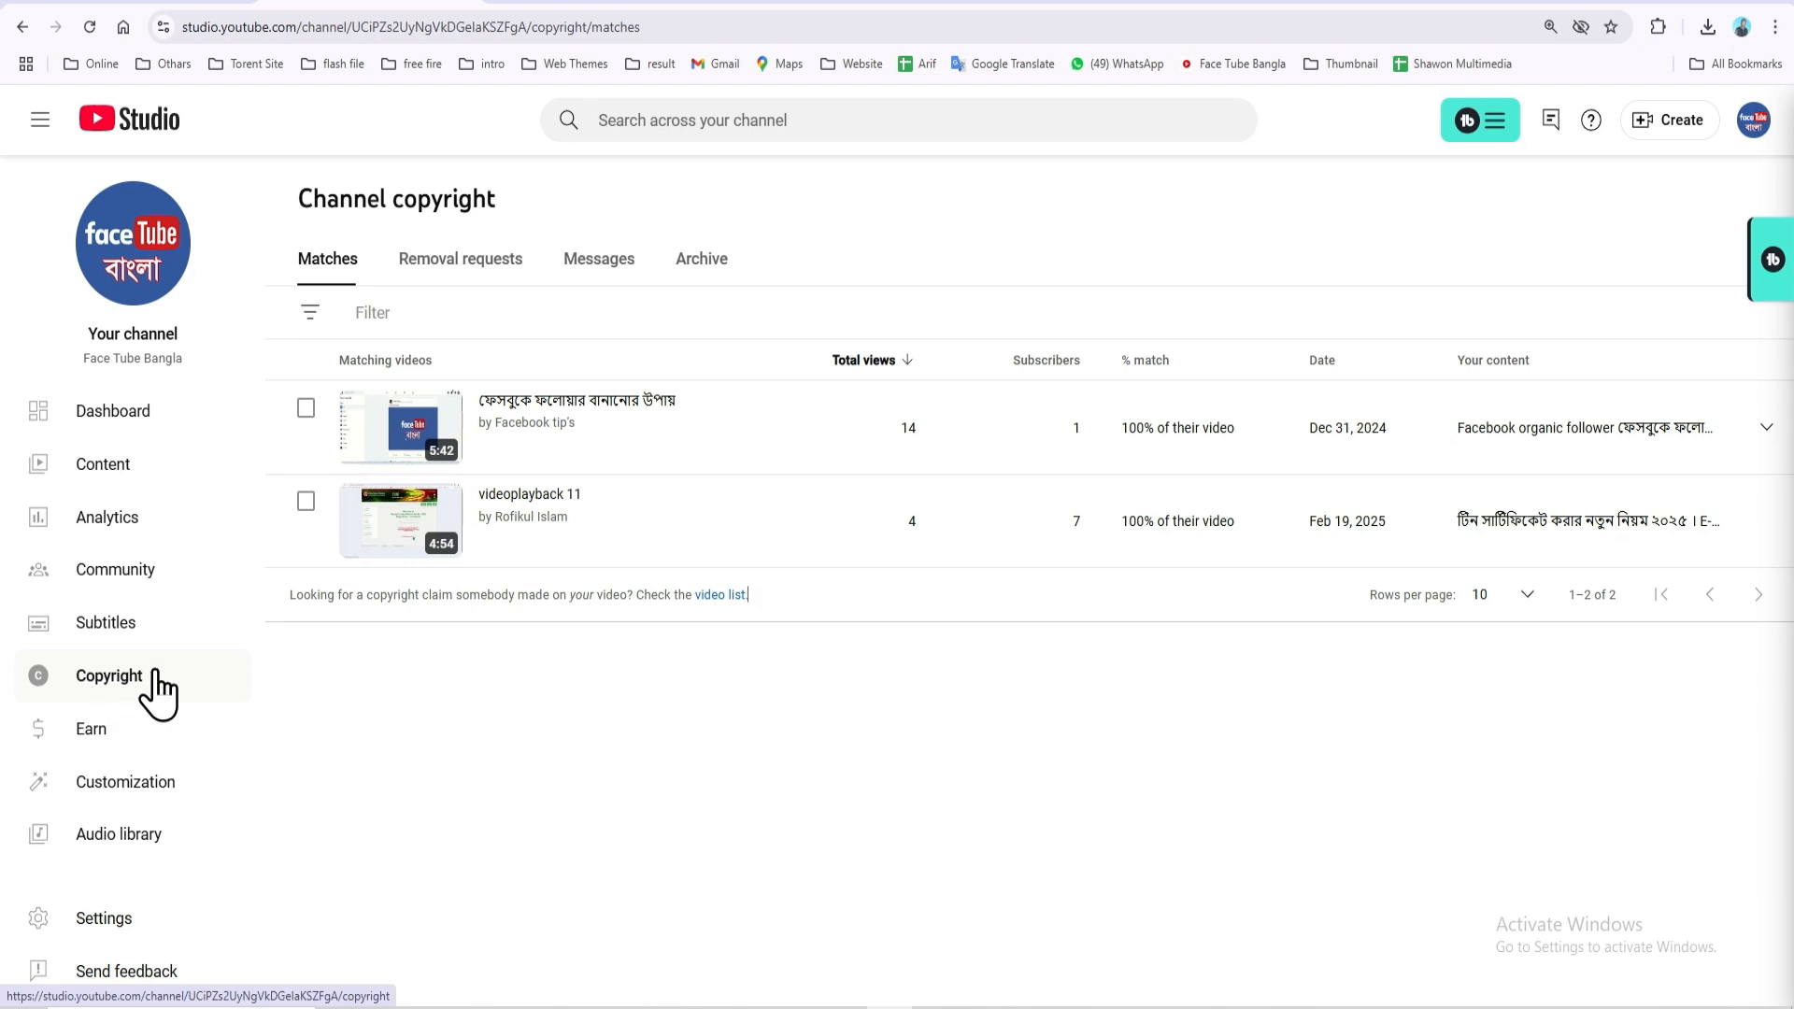
{"action": "left_click", "coordinate": [121, 680]}
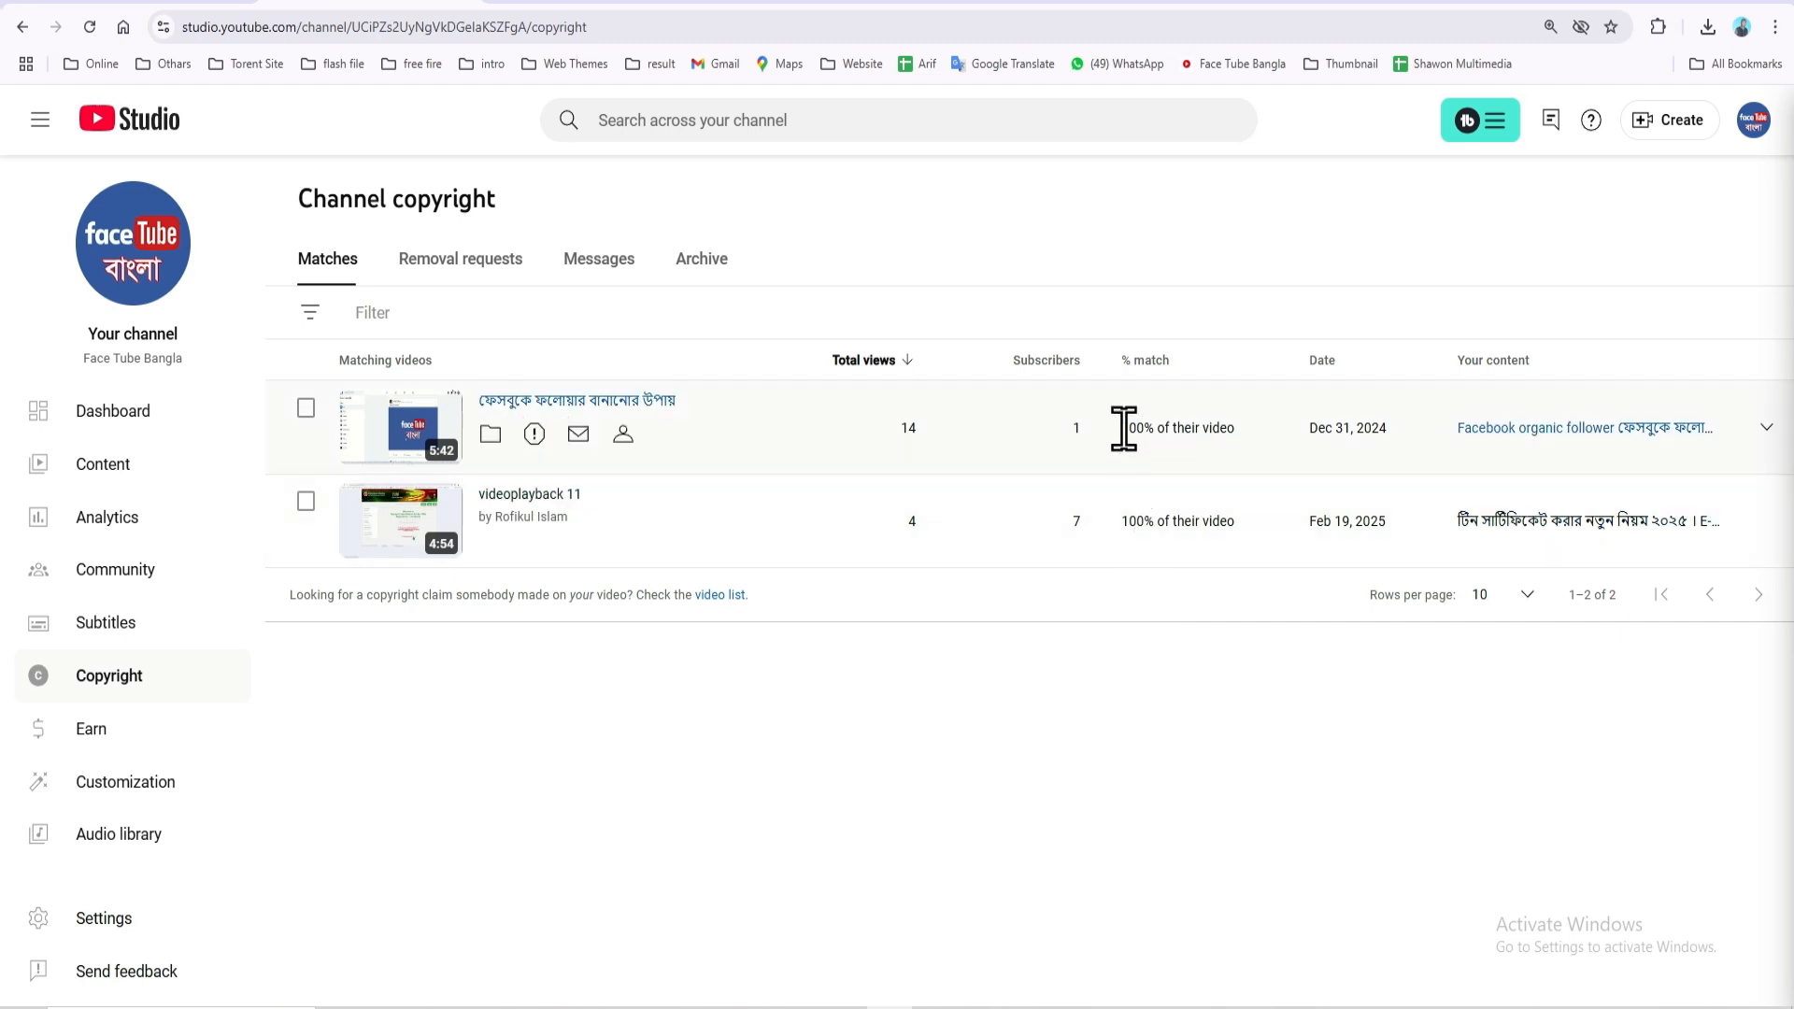
{"action": "left_click_drag", "start_coordinate": [1123, 428], "coordinate": [1214, 428]}
{"action": "left_click_drag", "start_coordinate": [1122, 521], "coordinate": [1227, 522]}
{"action": "left_click", "coordinate": [1104, 698]}
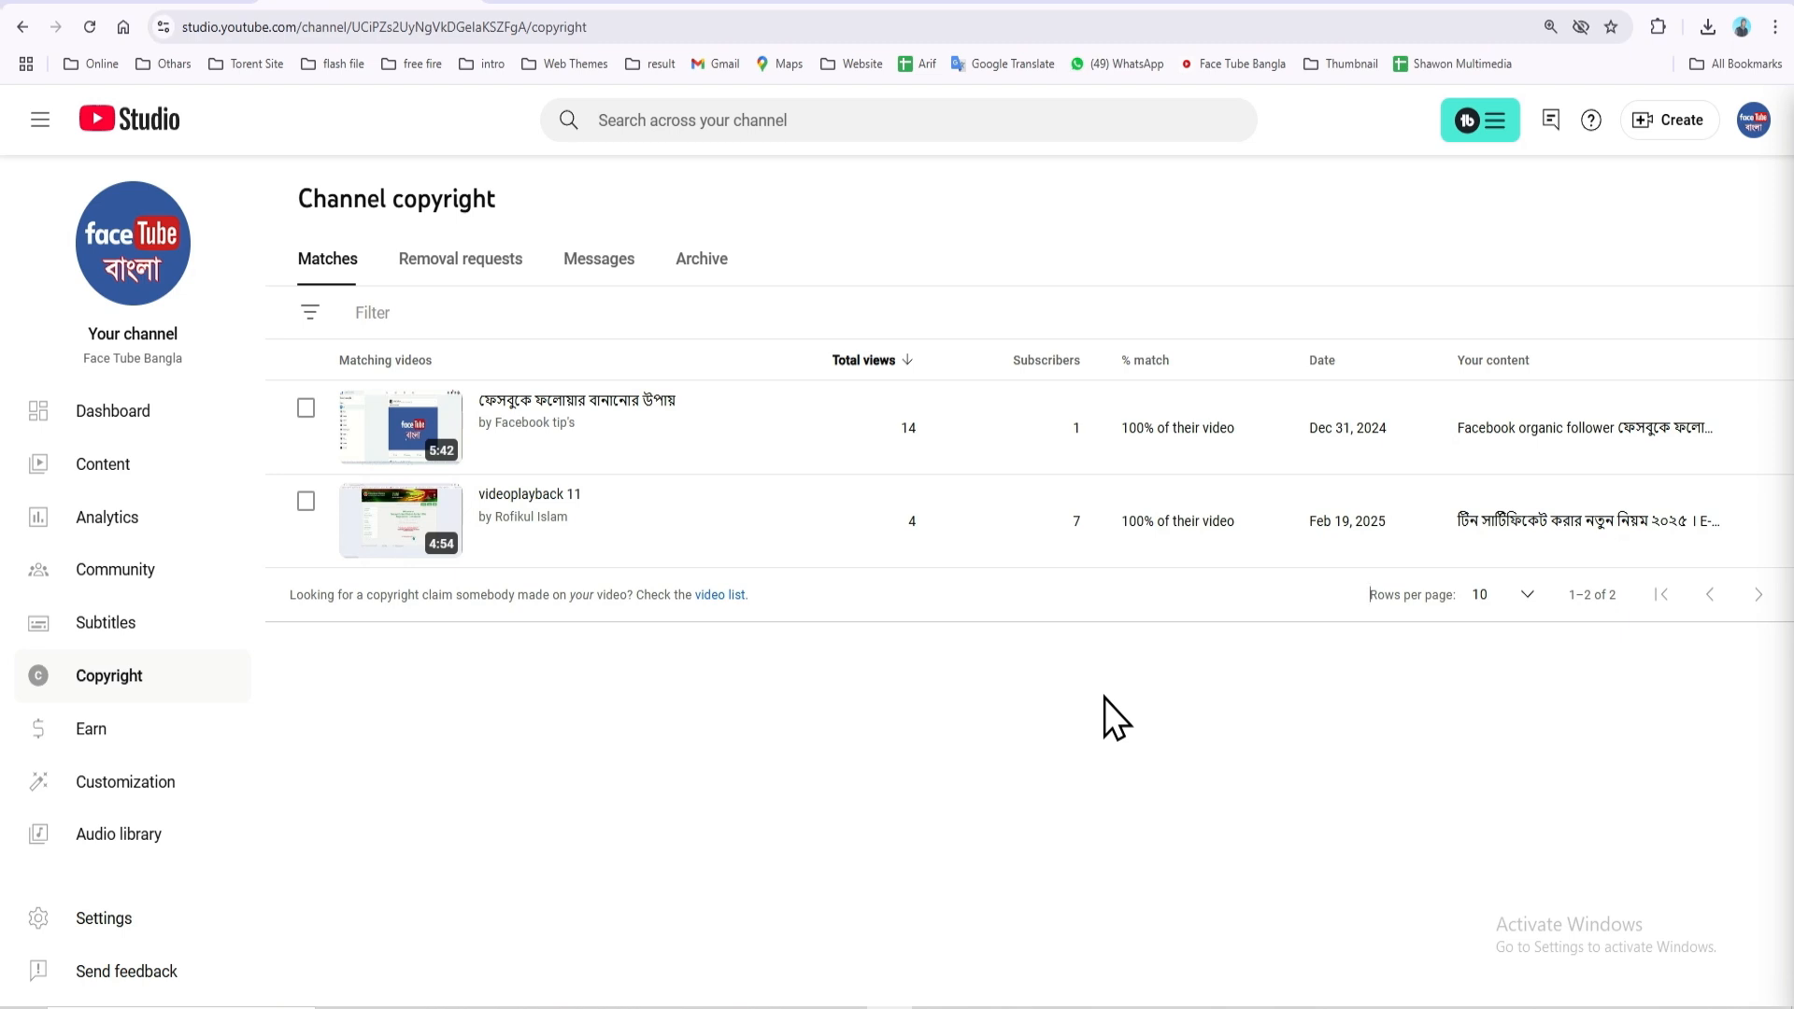
{"action": "mouse_move", "coordinate": [596, 467]}
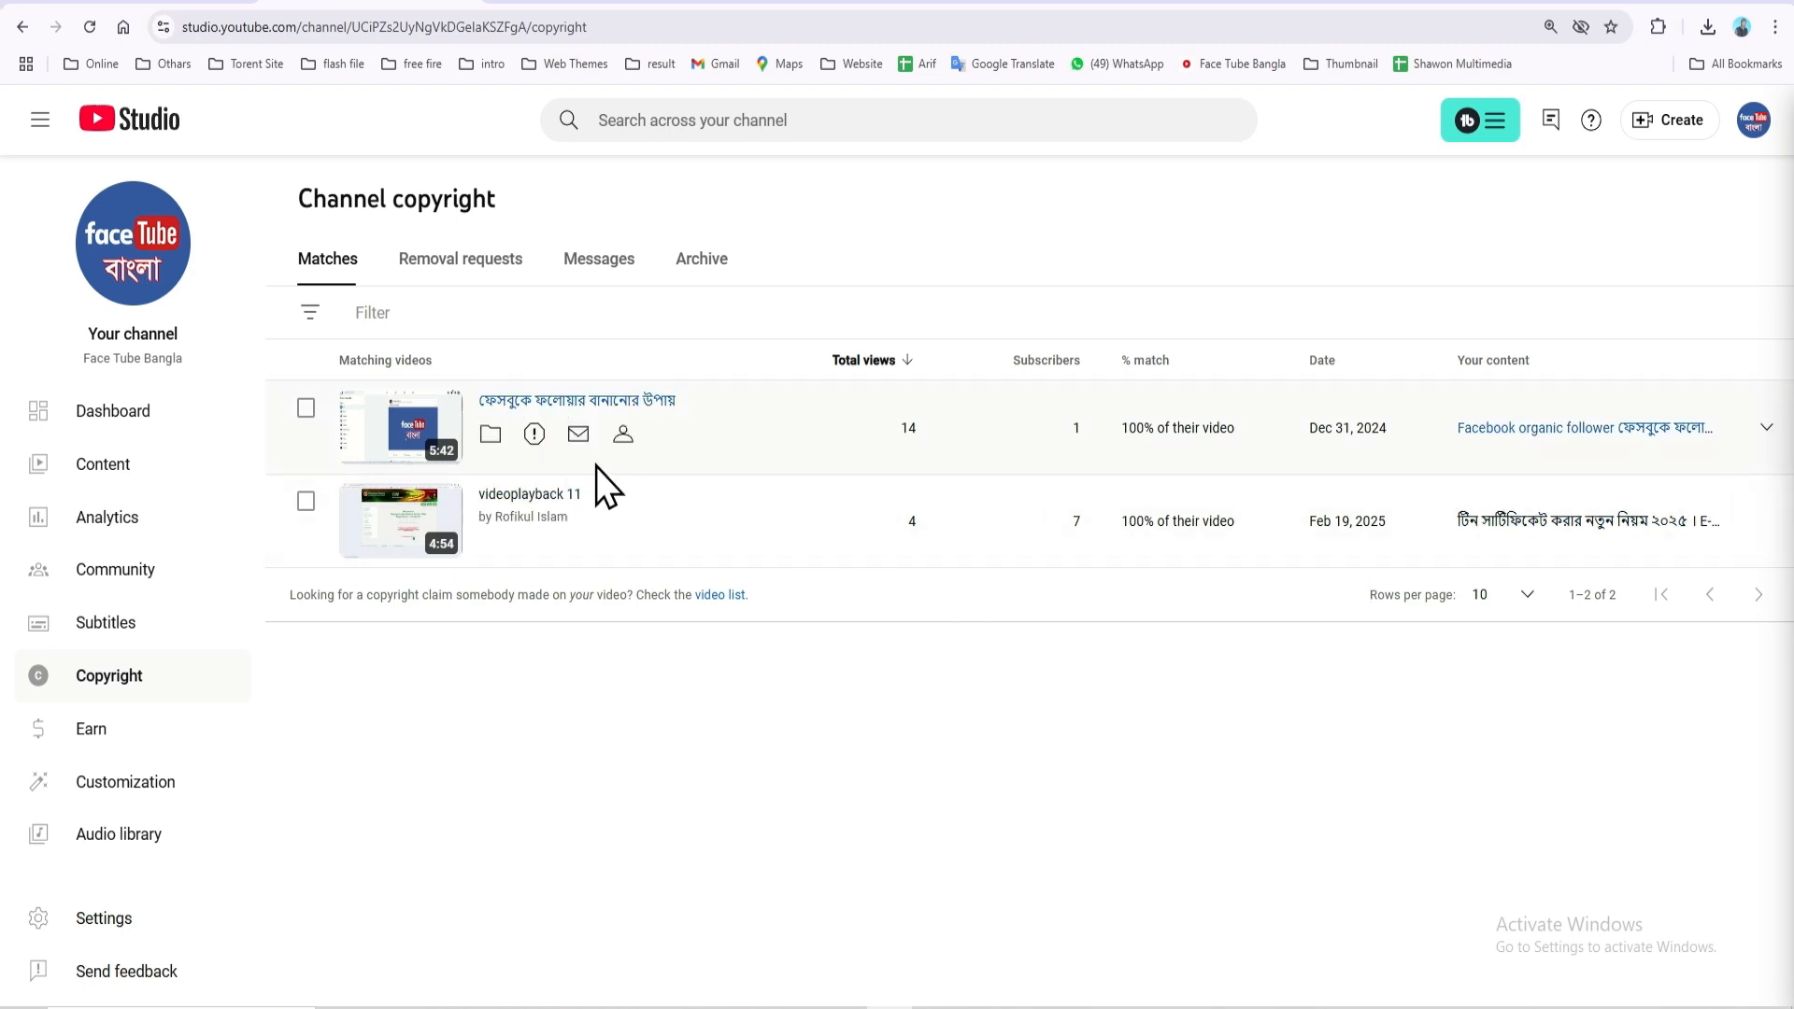
Start a removal request for the first matched video and leave Affected party set to Myself
{"action": "left_click", "coordinate": [534, 436]}
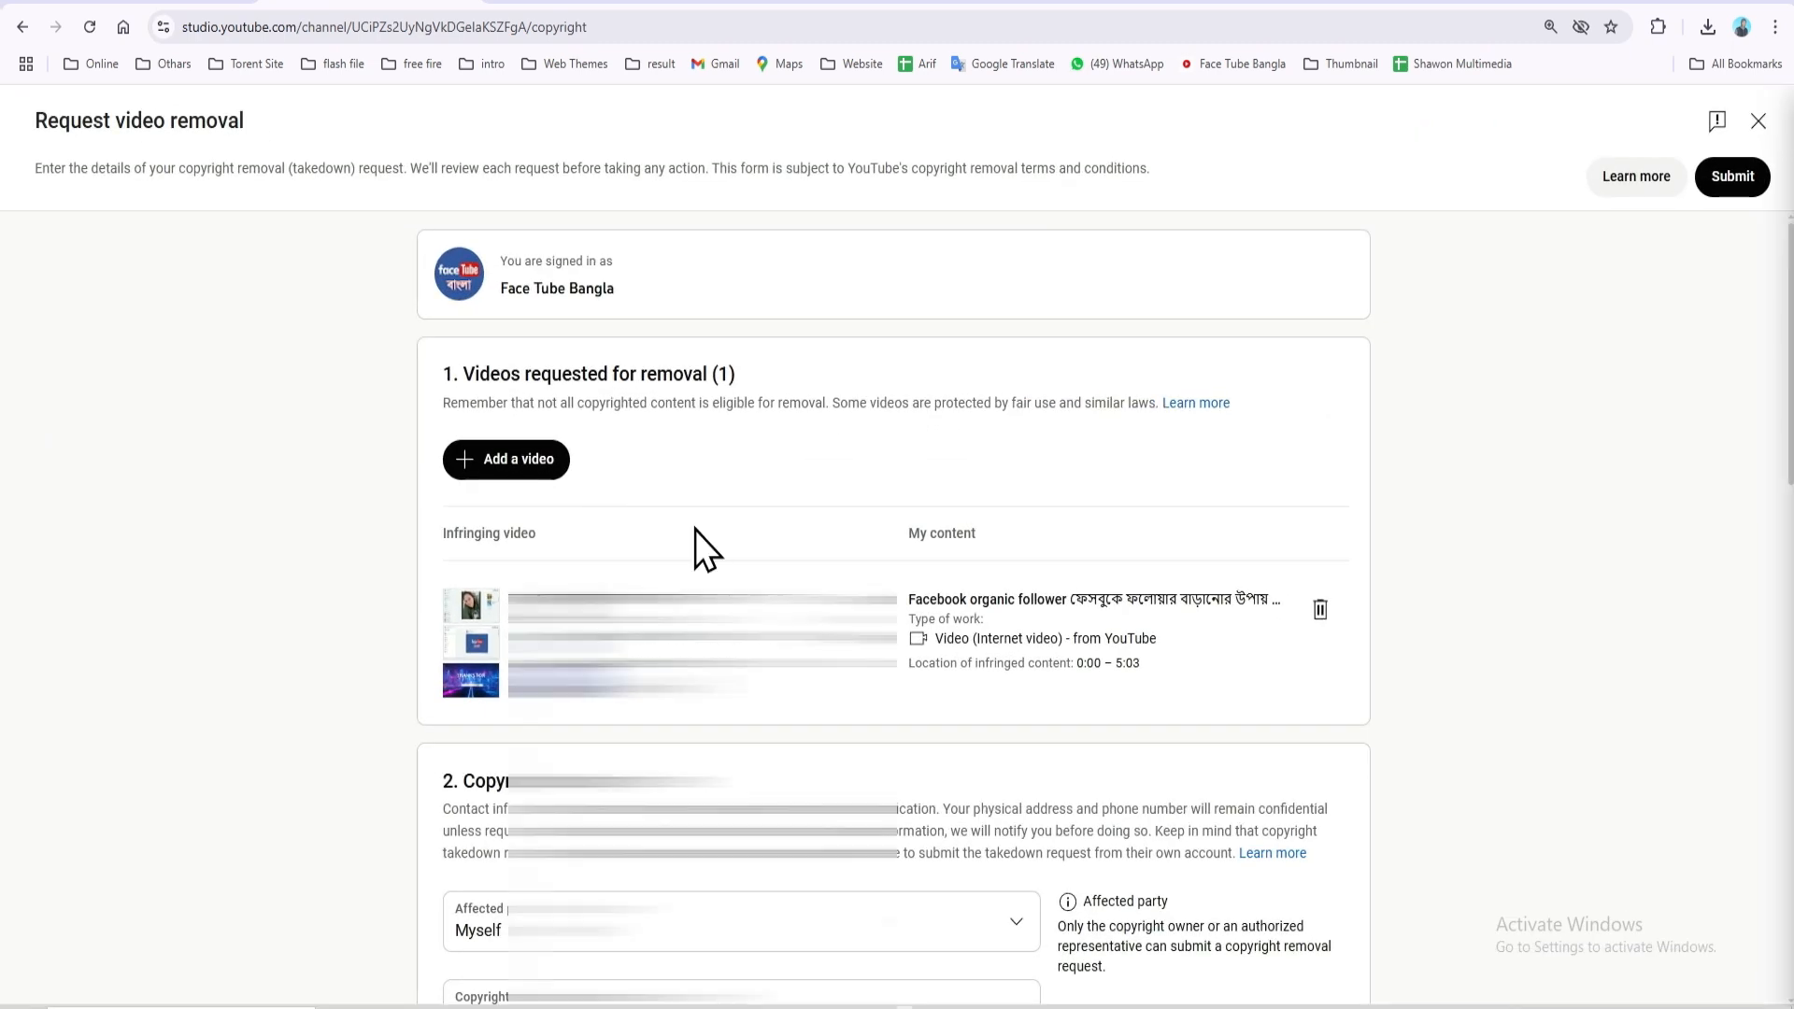
{"action": "scroll", "coordinate": [695, 530], "scroll_direction": "down", "scroll_amount": 5}
{"action": "scroll", "coordinate": [695, 530], "scroll_direction": "up", "scroll_amount": 3}
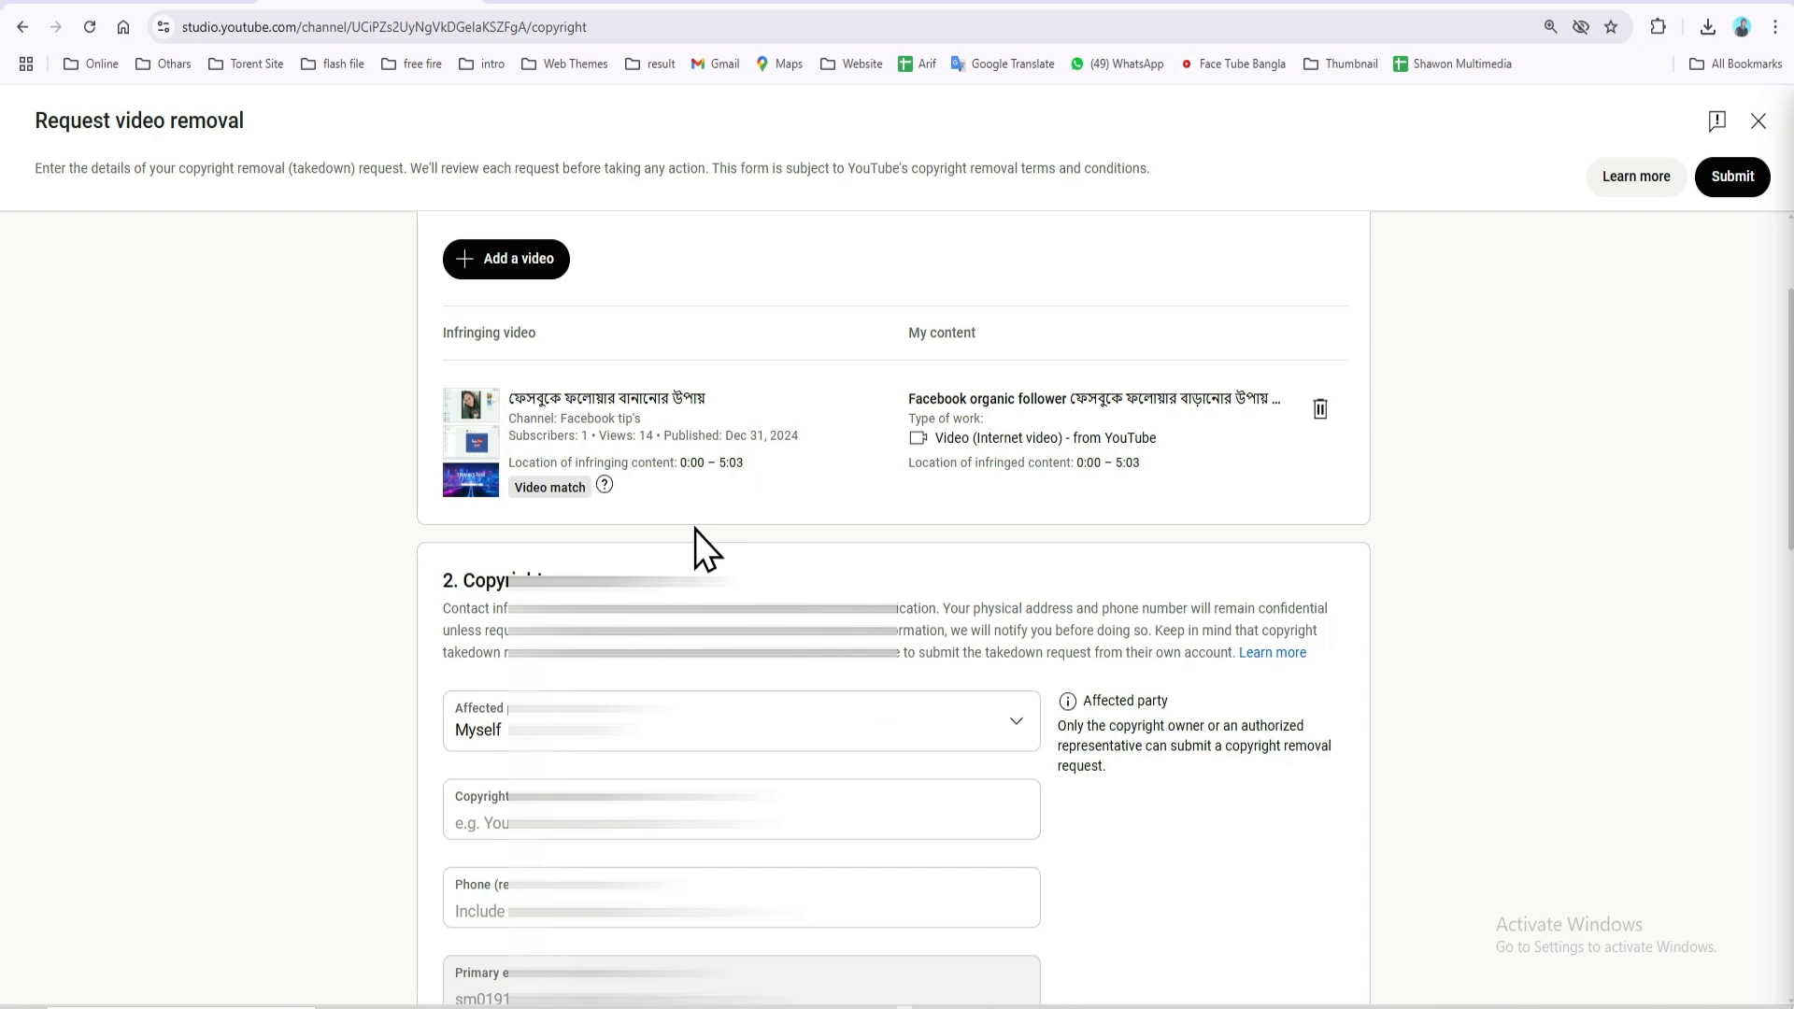
{"action": "left_click_drag", "start_coordinate": [630, 396], "coordinate": [736, 397]}
{"action": "scroll", "coordinate": [732, 478], "scroll_direction": "down", "scroll_amount": 2}
{"action": "scroll", "coordinate": [733, 478], "scroll_direction": "down", "scroll_amount": 1}
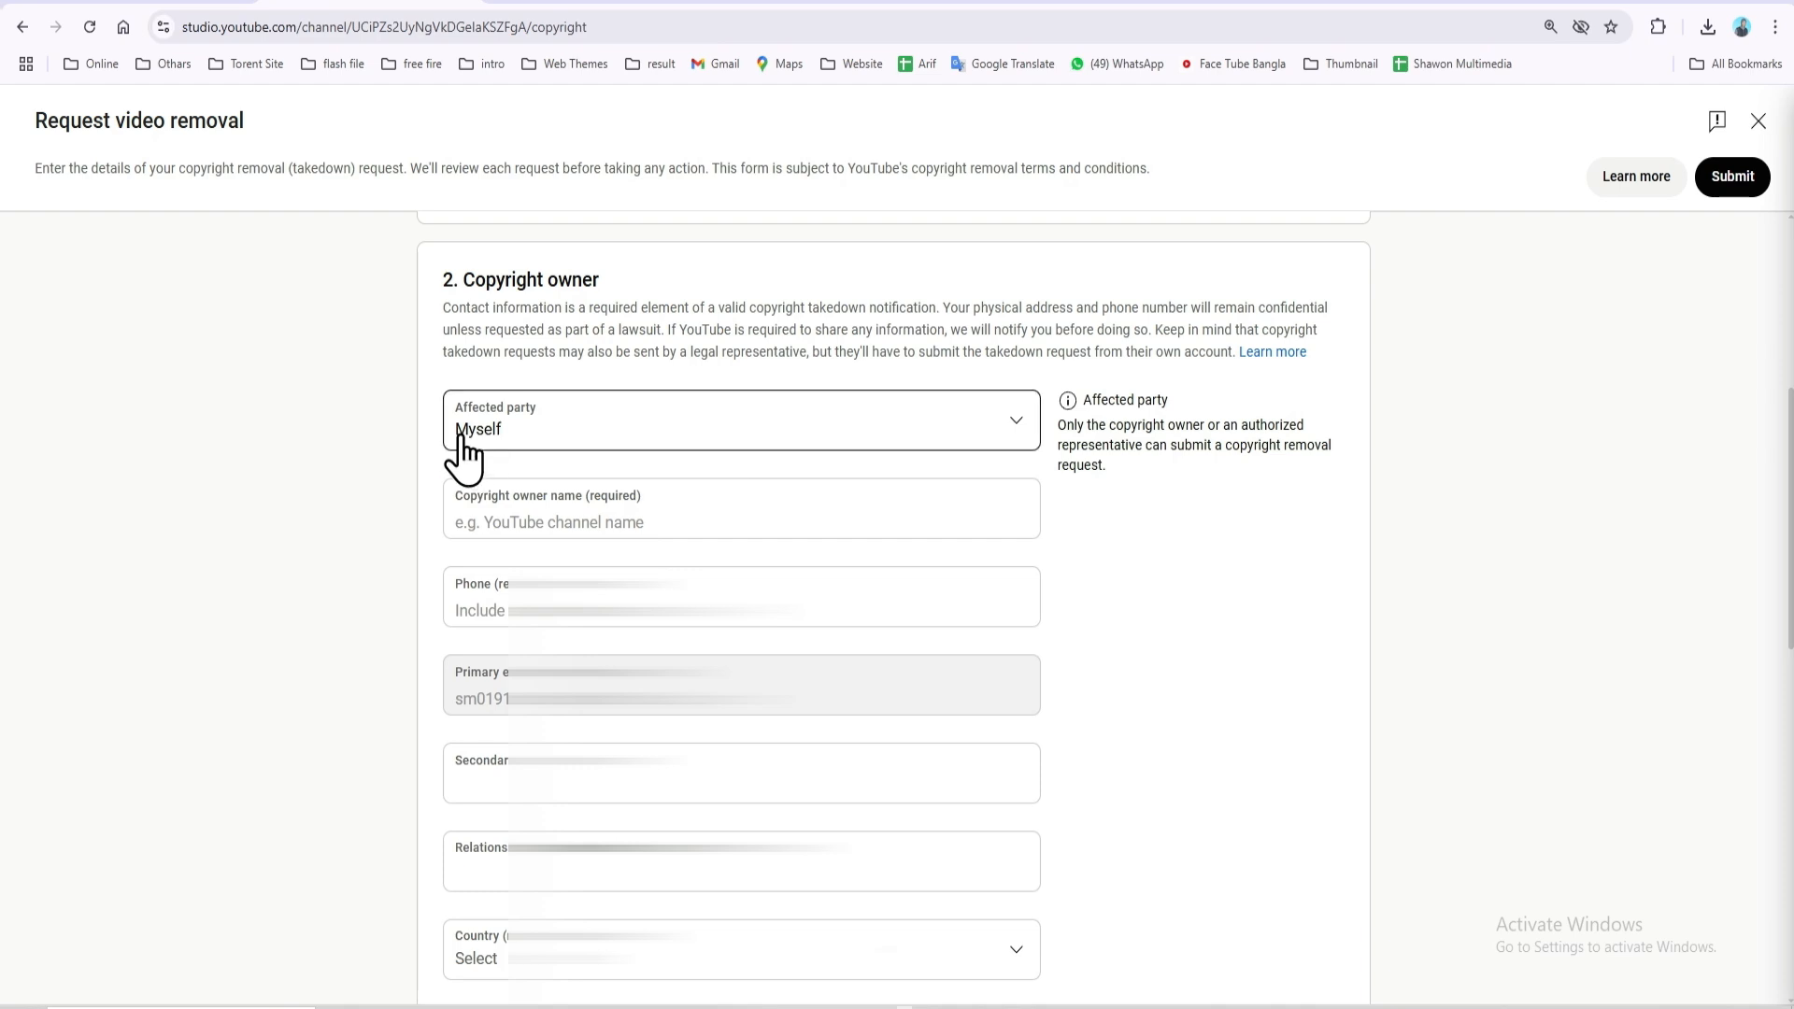
{"action": "left_click", "coordinate": [642, 453]}
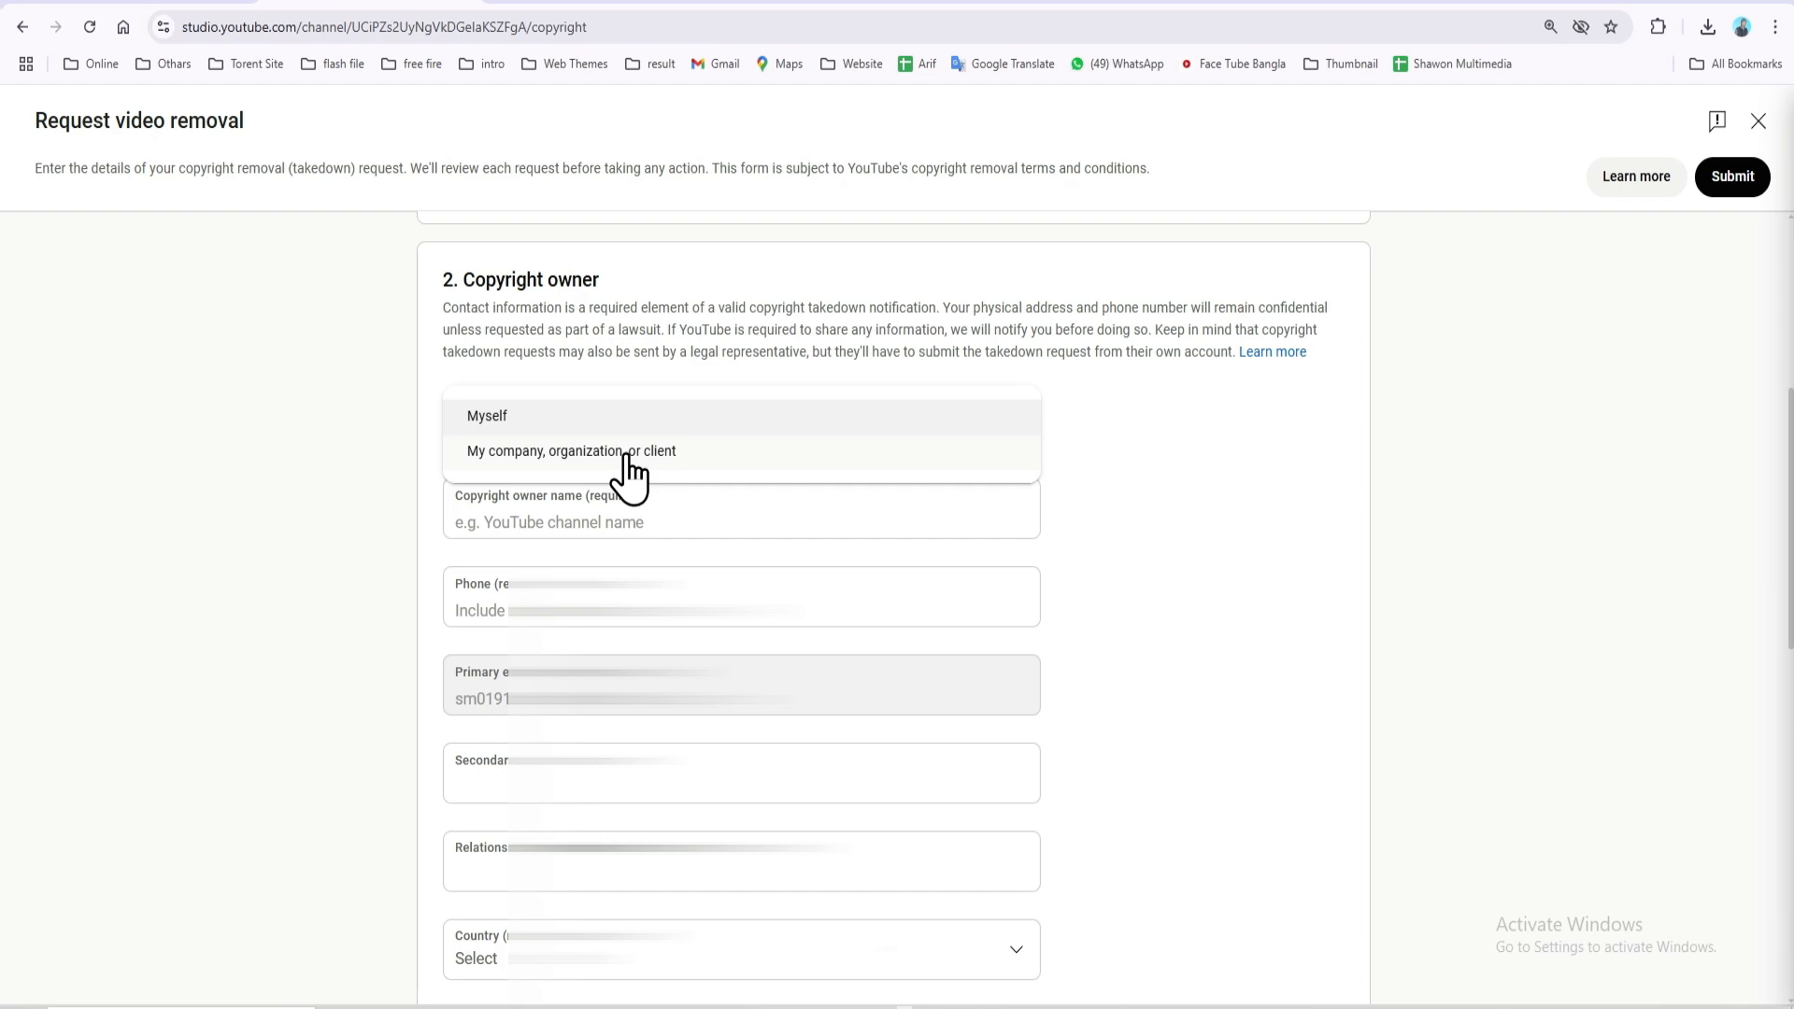
{"action": "left_click", "coordinate": [501, 418]}
Enter 'Face Tube Bangla' as the Copyright owner name
{"action": "left_click", "coordinate": [687, 532]}
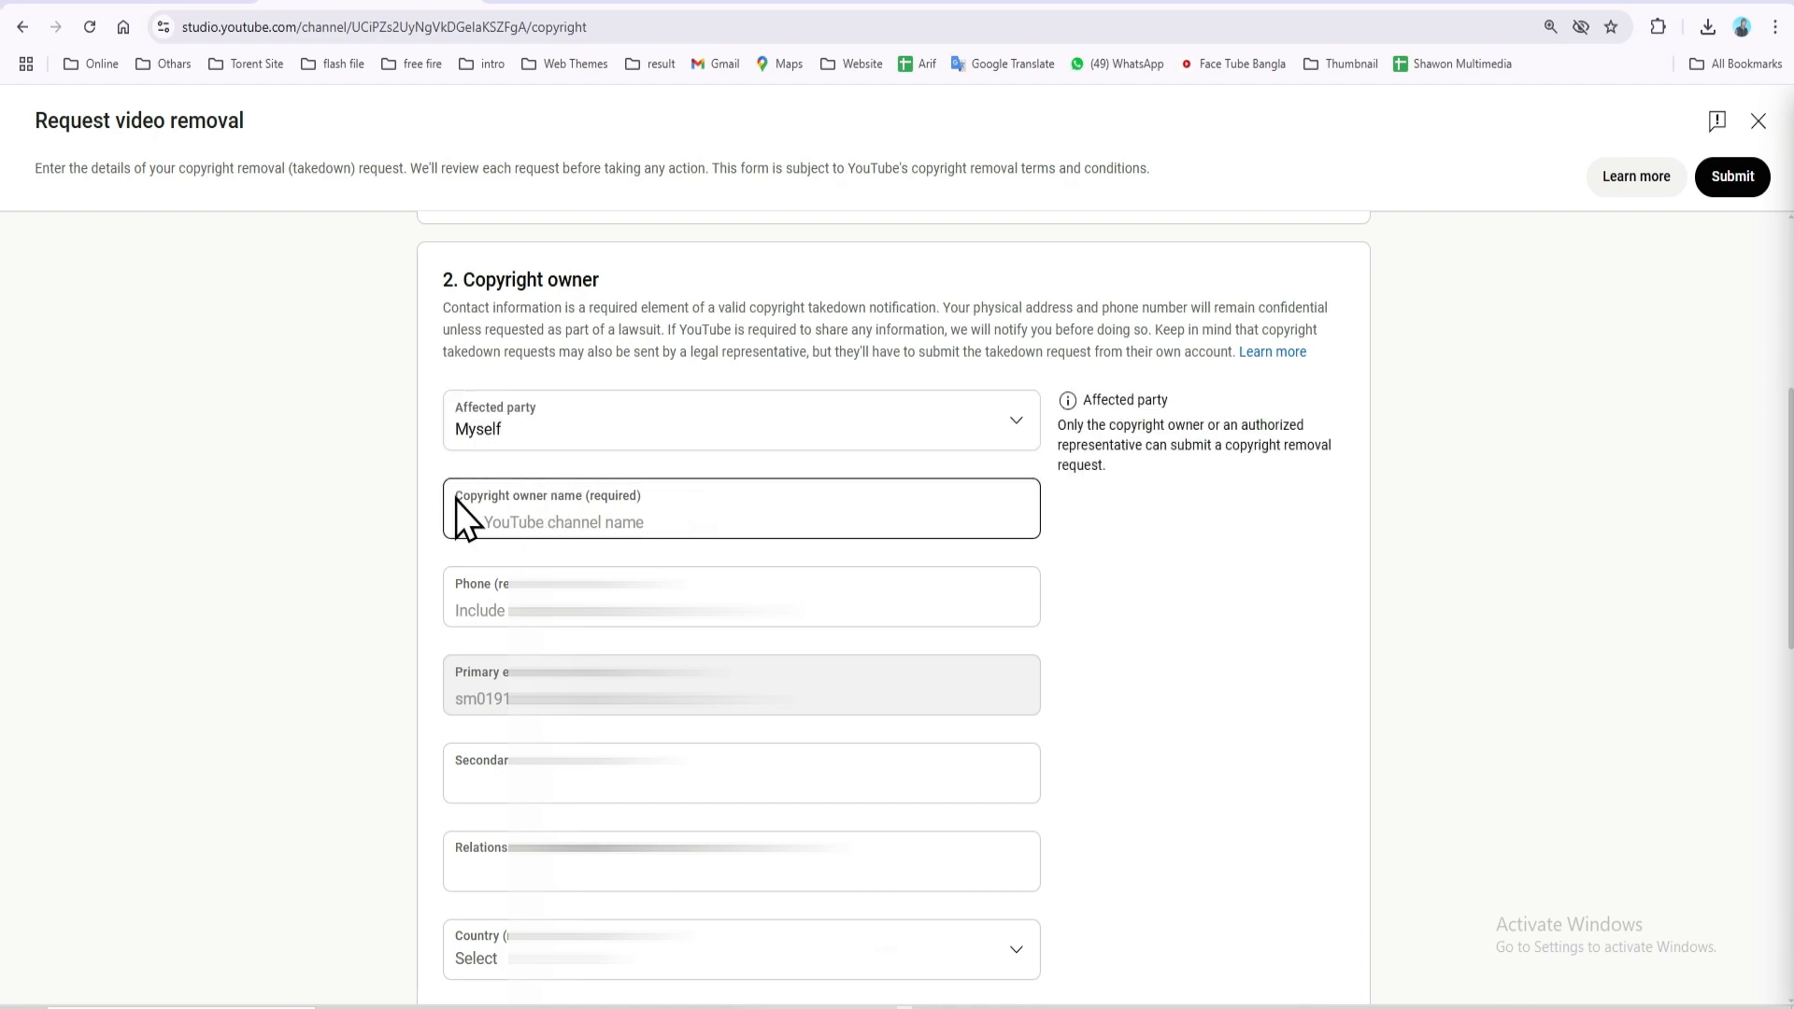
{"action": "left_click_drag", "start_coordinate": [456, 499], "coordinate": [648, 507]}
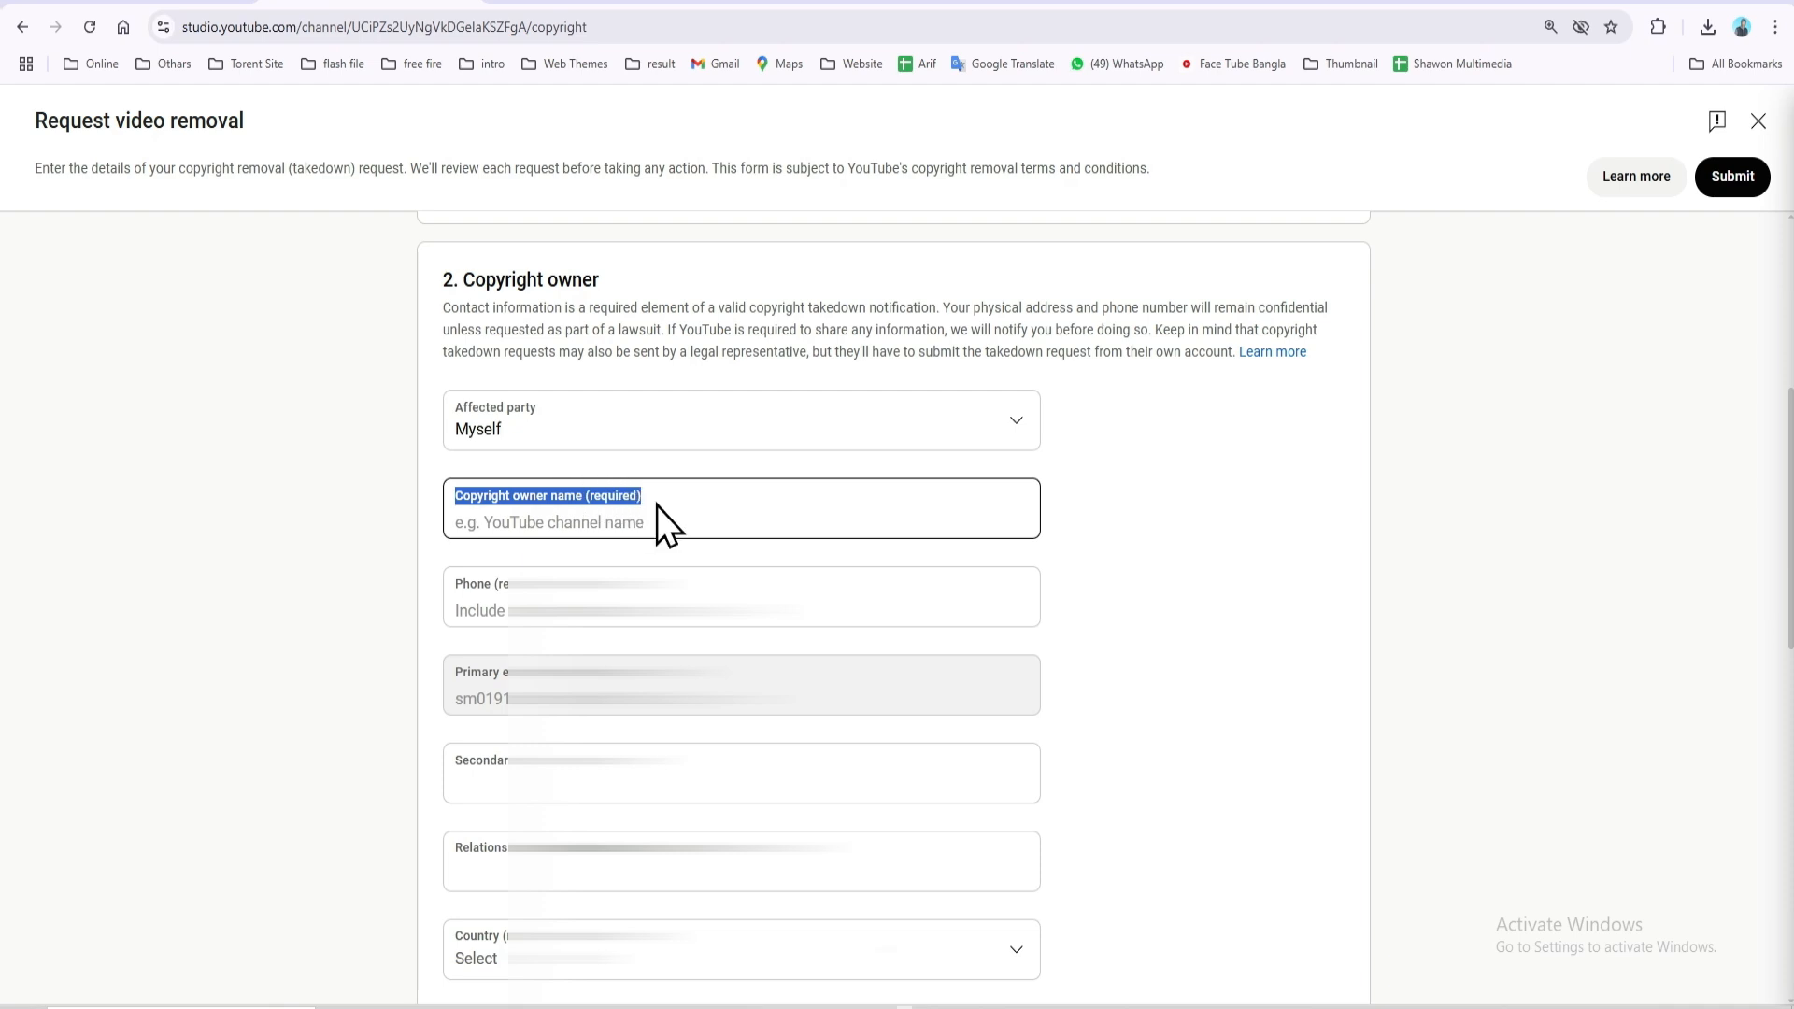
{"action": "left_click", "coordinate": [486, 525]}
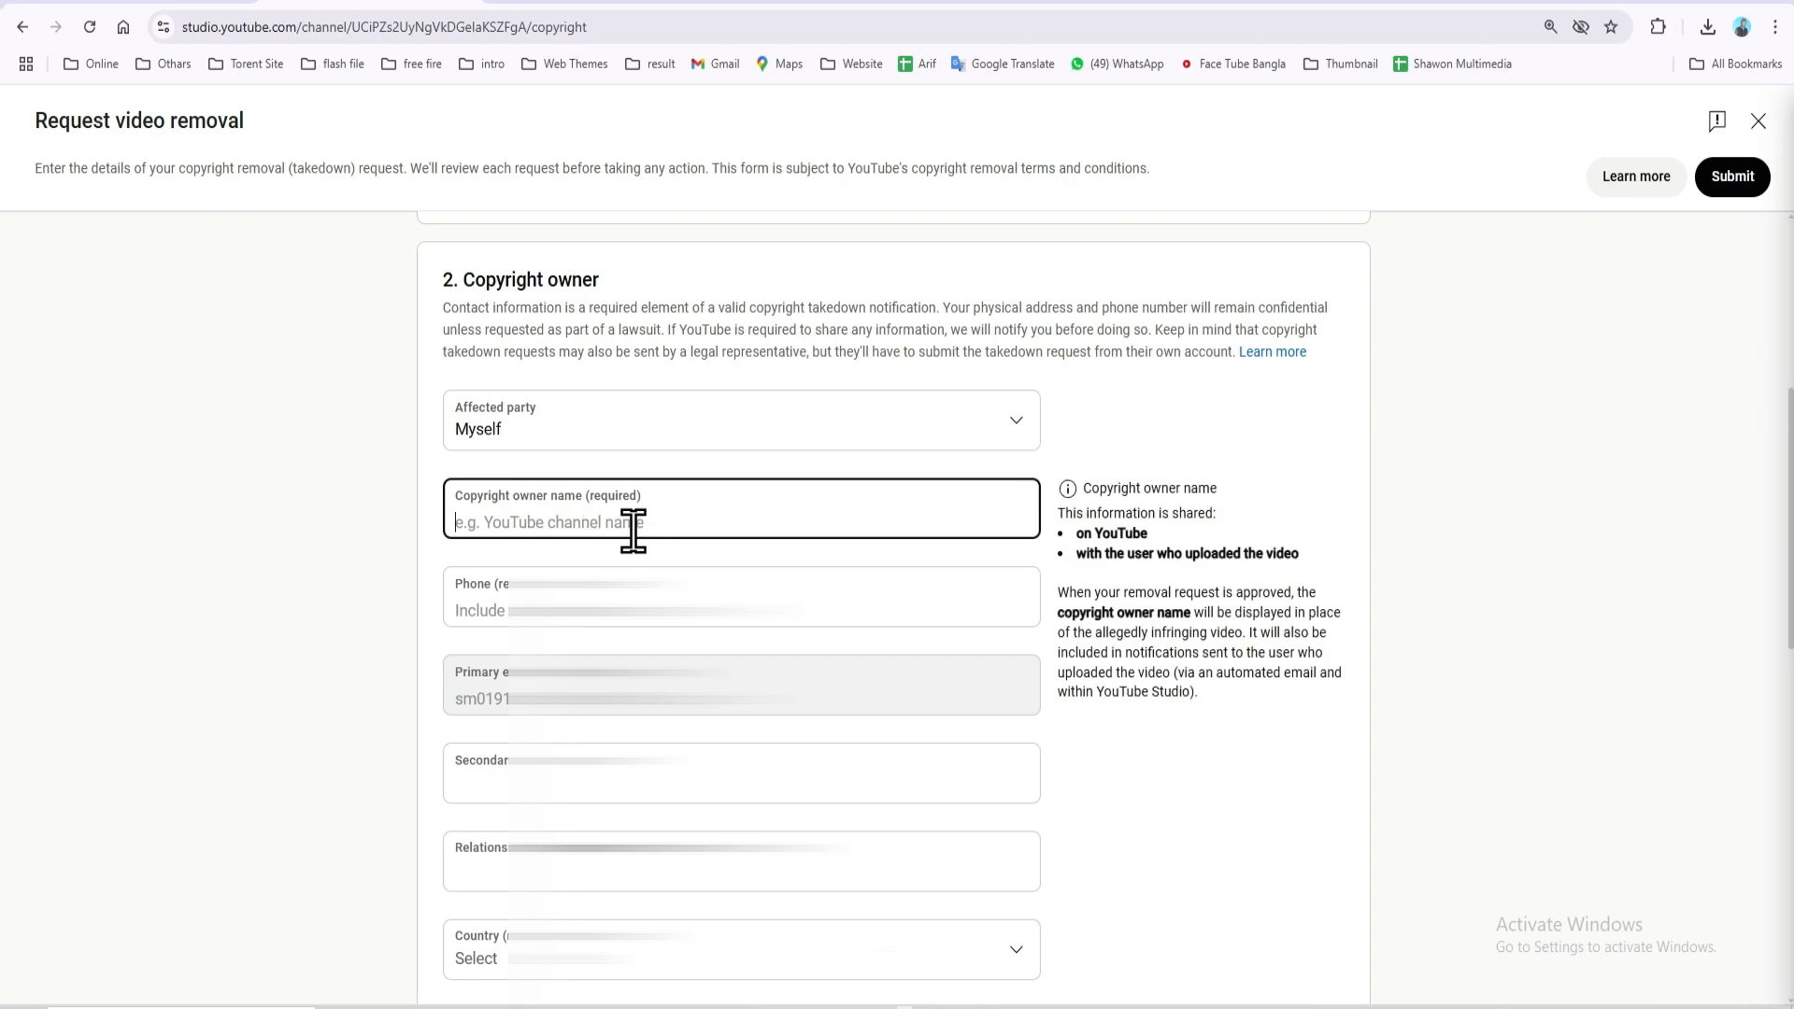
{"action": "type", "text": "Face Tube Bangla"}
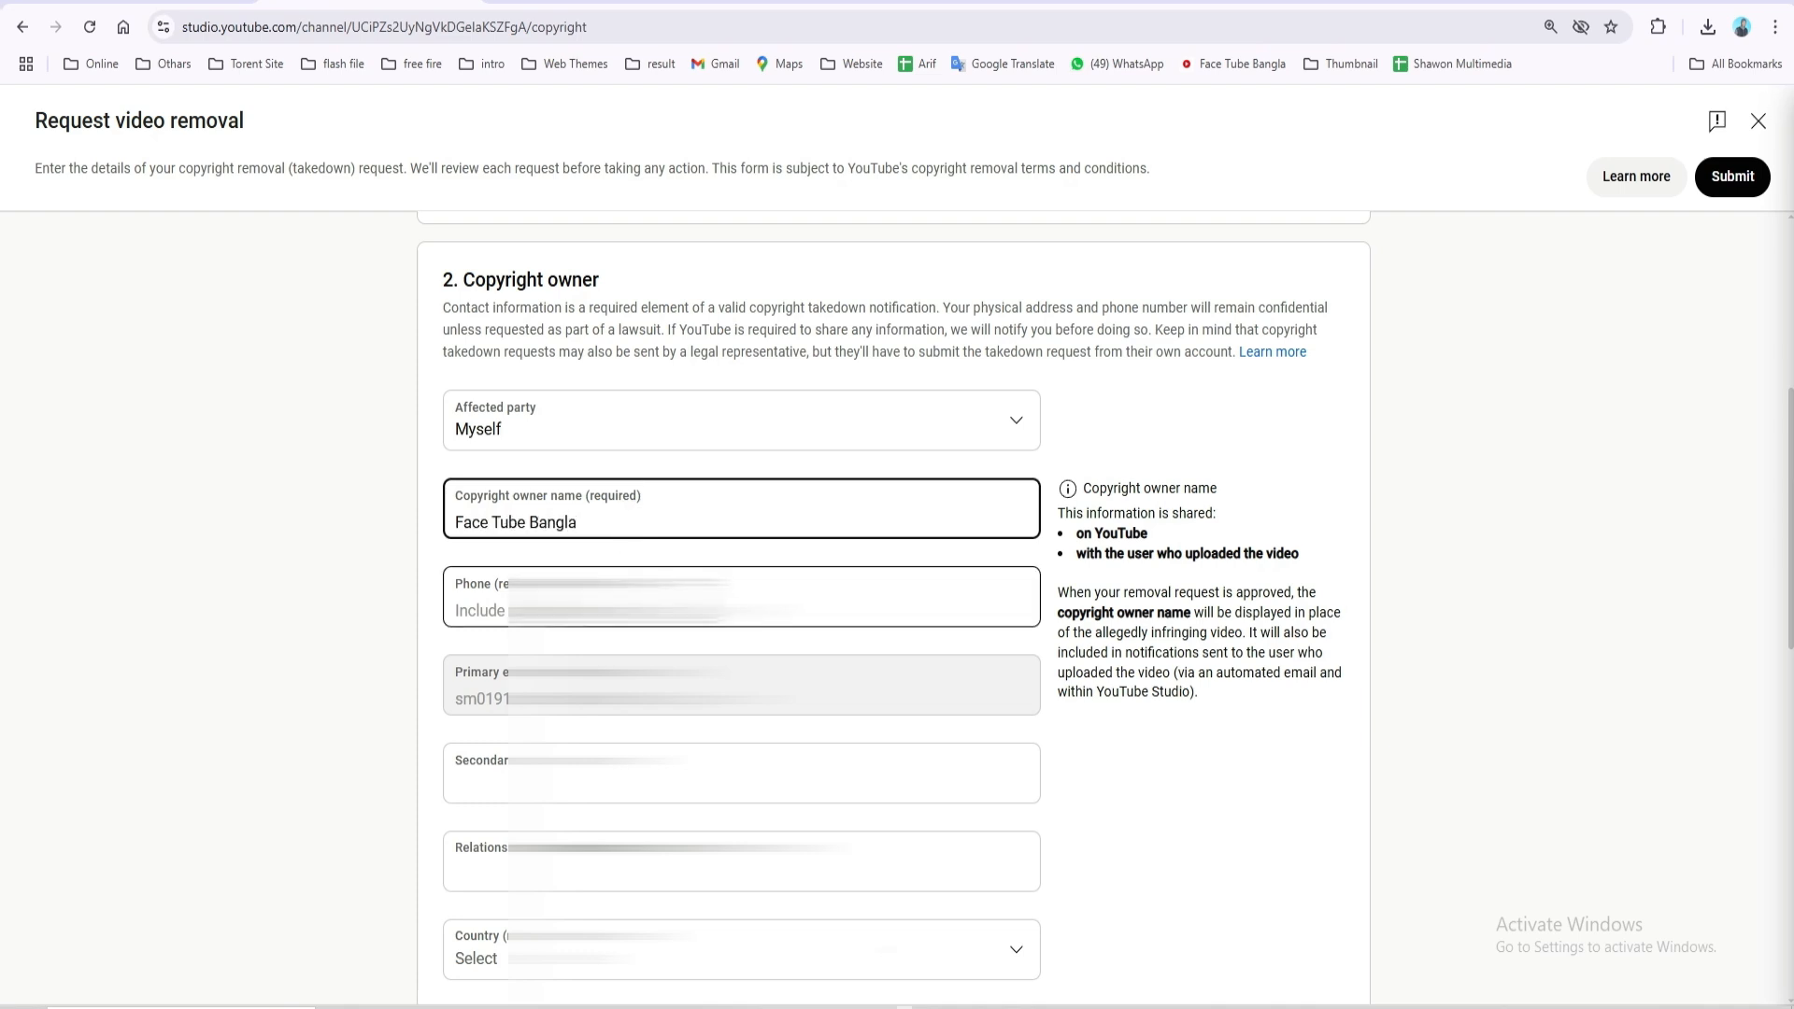
Add a contact phone number in the Copyright owner section
{"action": "left_click", "coordinate": [617, 607]}
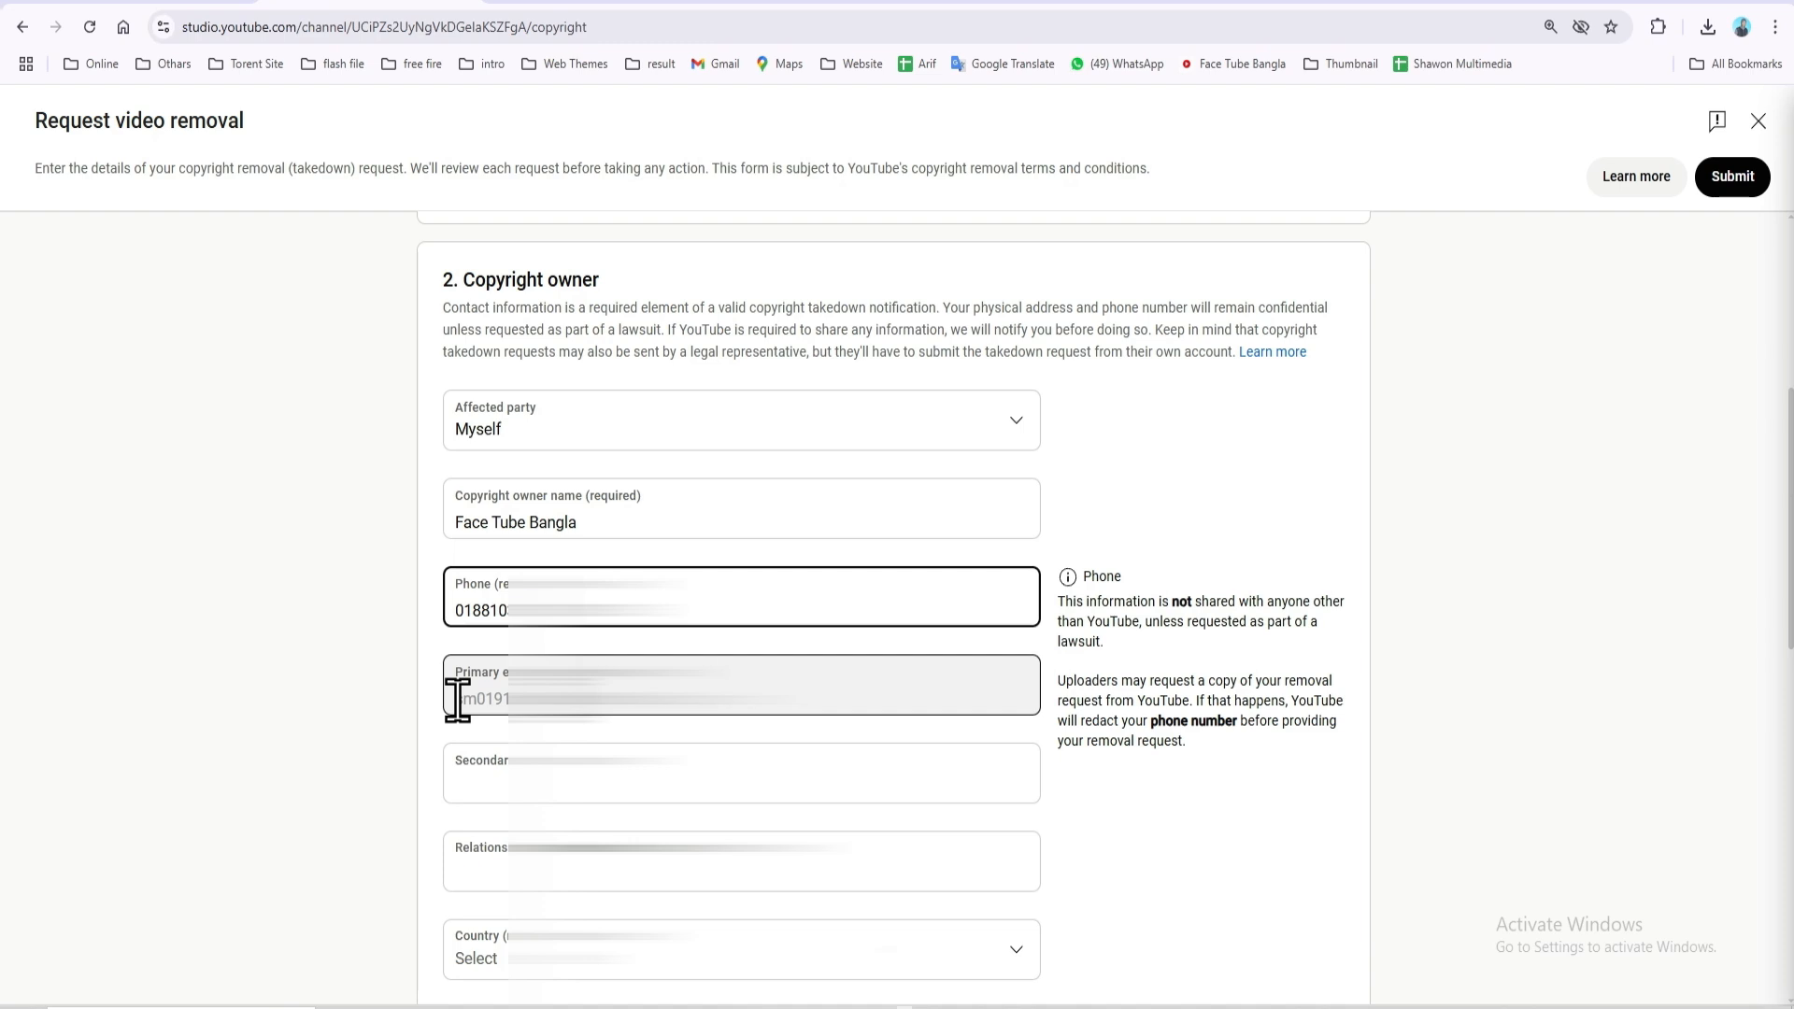
{"action": "double_click", "coordinate": [457, 701]}
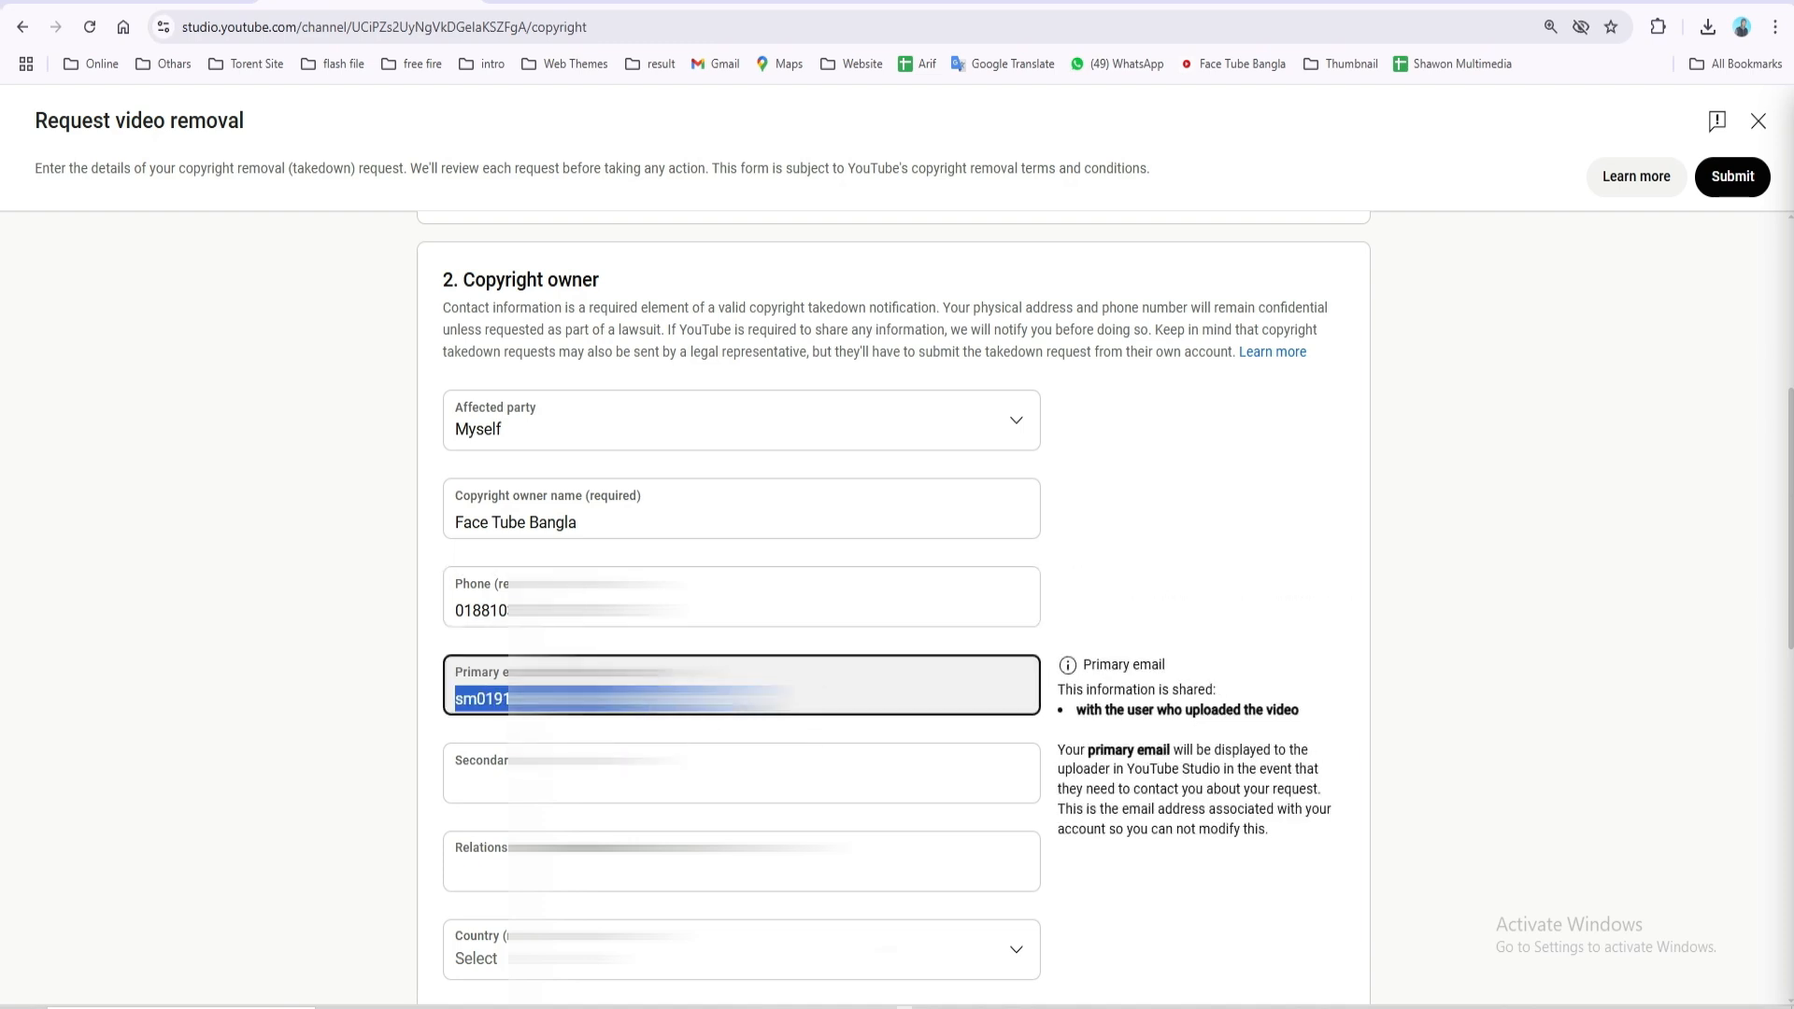
{"action": "left_click", "coordinate": [701, 622]}
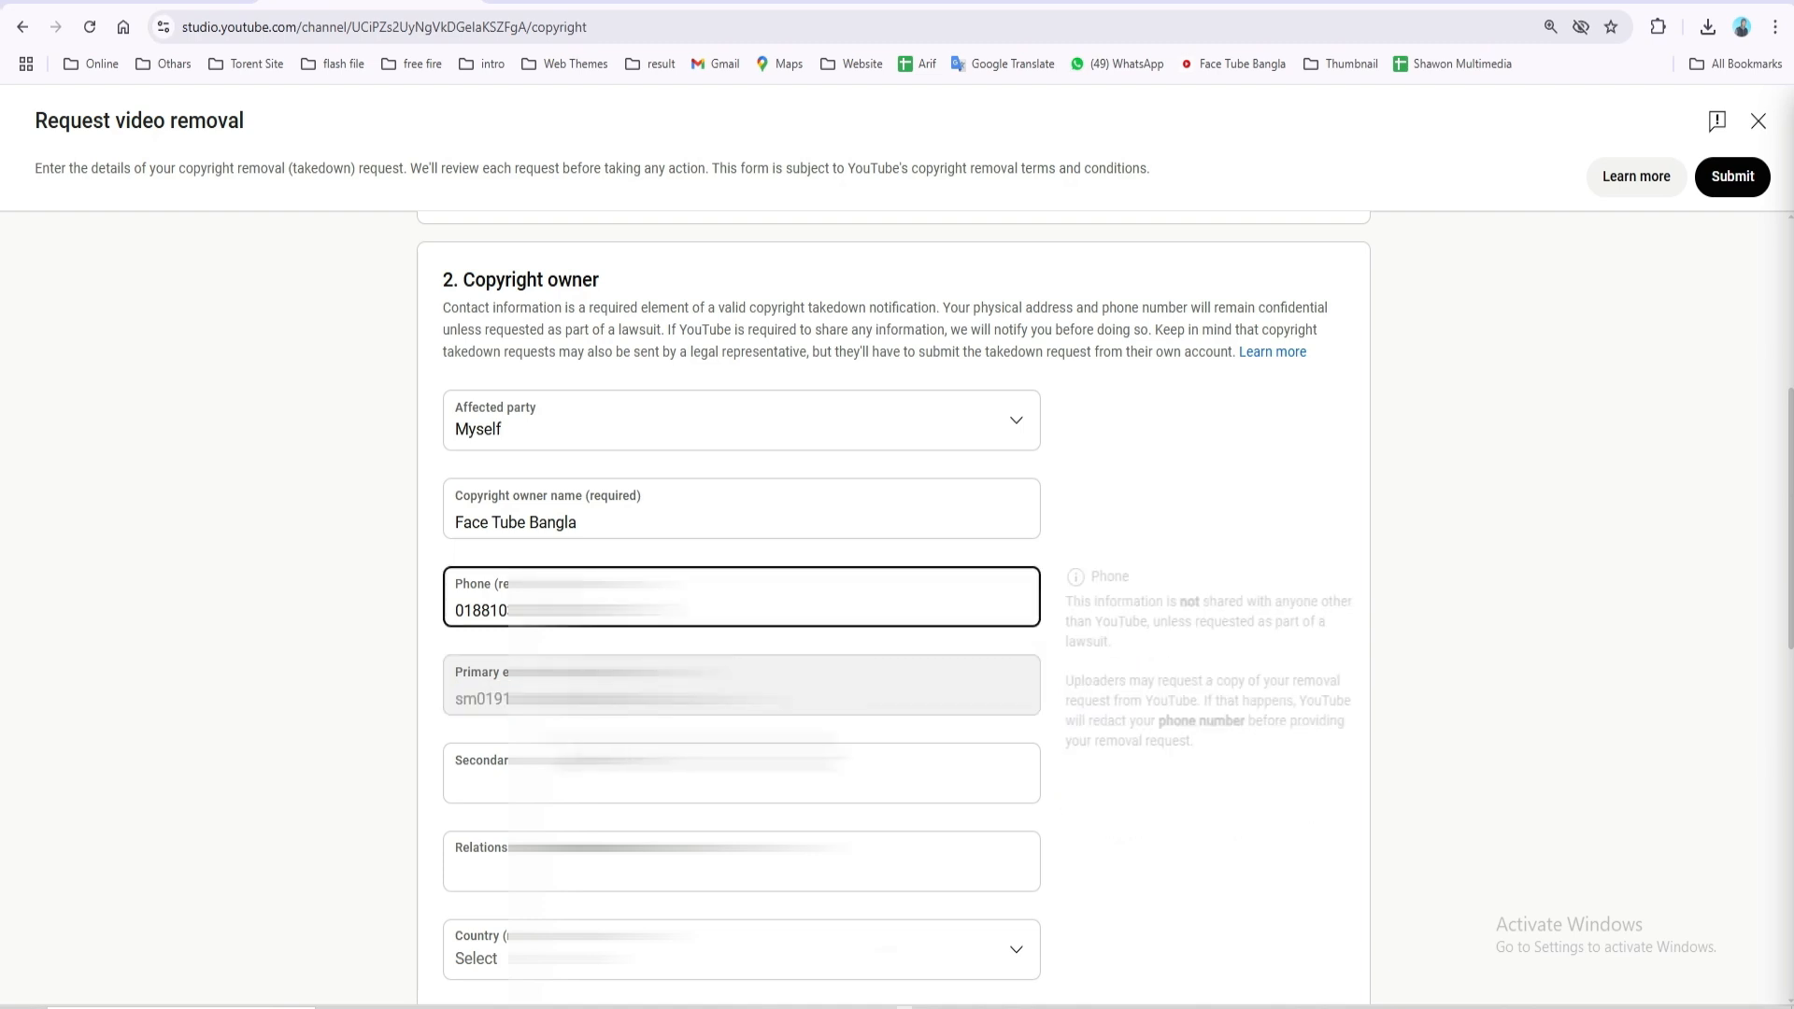
{"action": "left_click", "coordinate": [503, 781]}
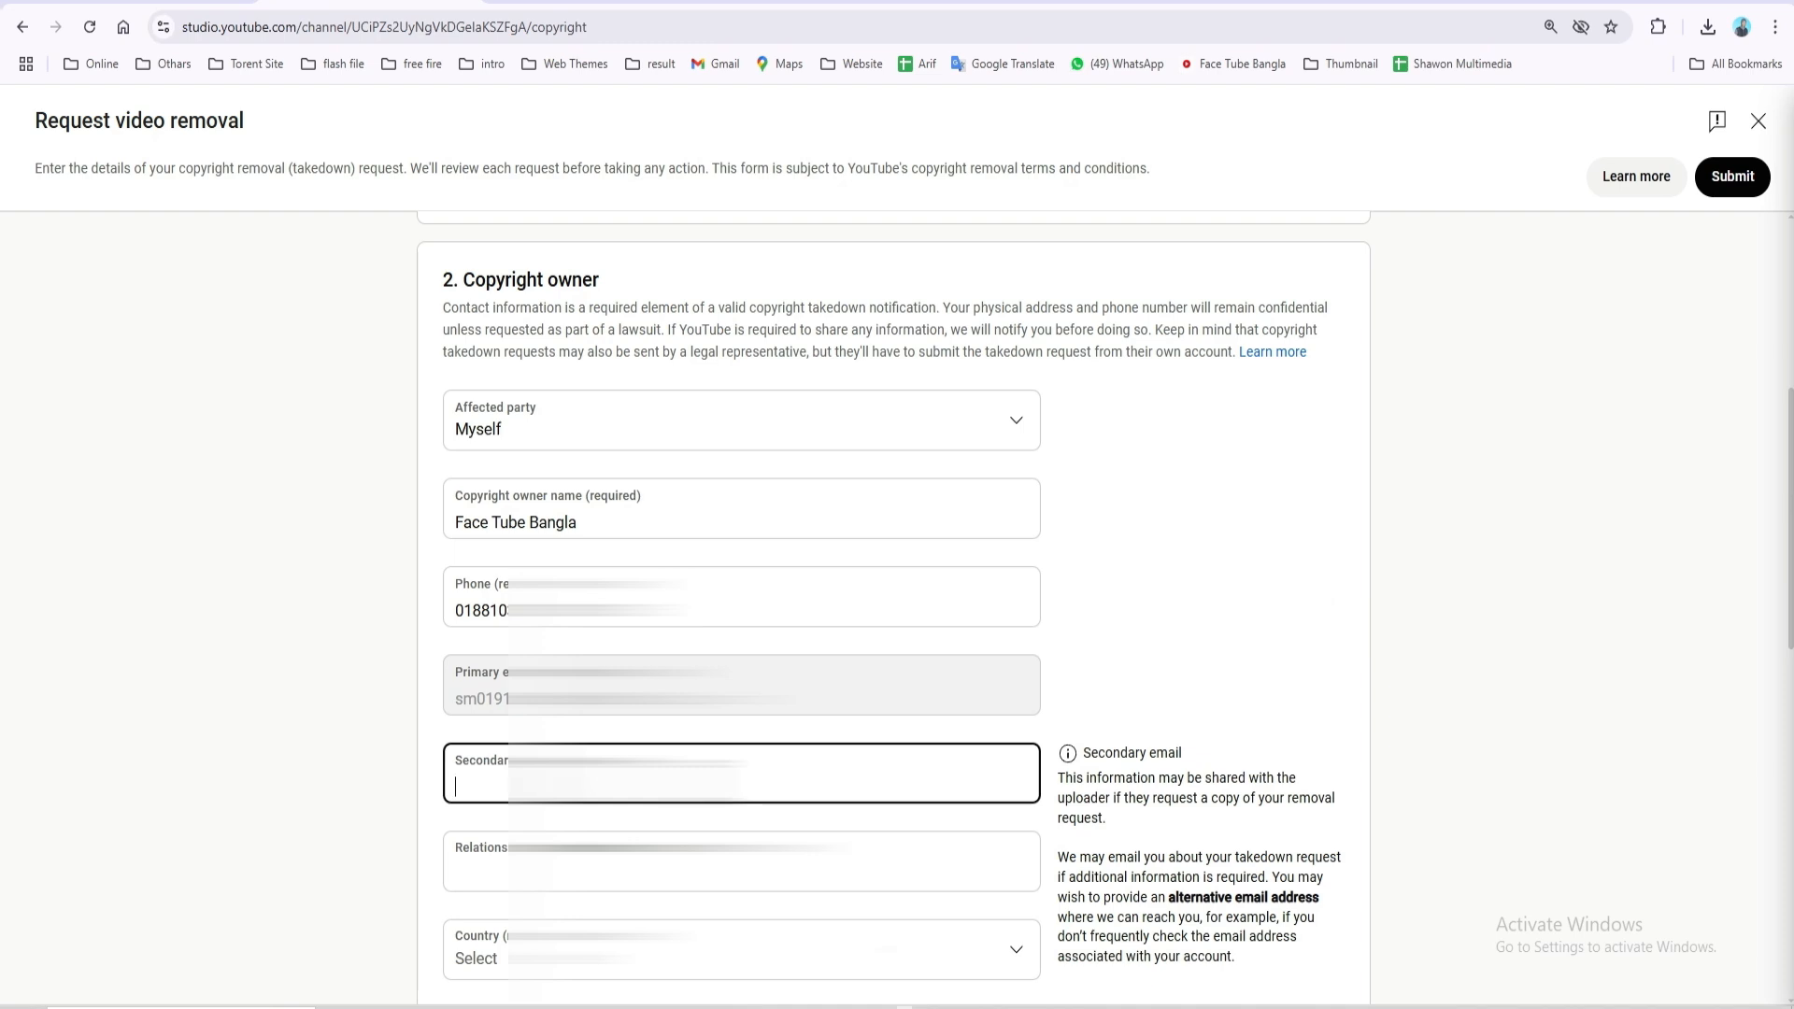
{"action": "scroll", "coordinate": [598, 787], "scroll_direction": "down", "scroll_amount": 3}
{"action": "left_click", "coordinate": [619, 575]}
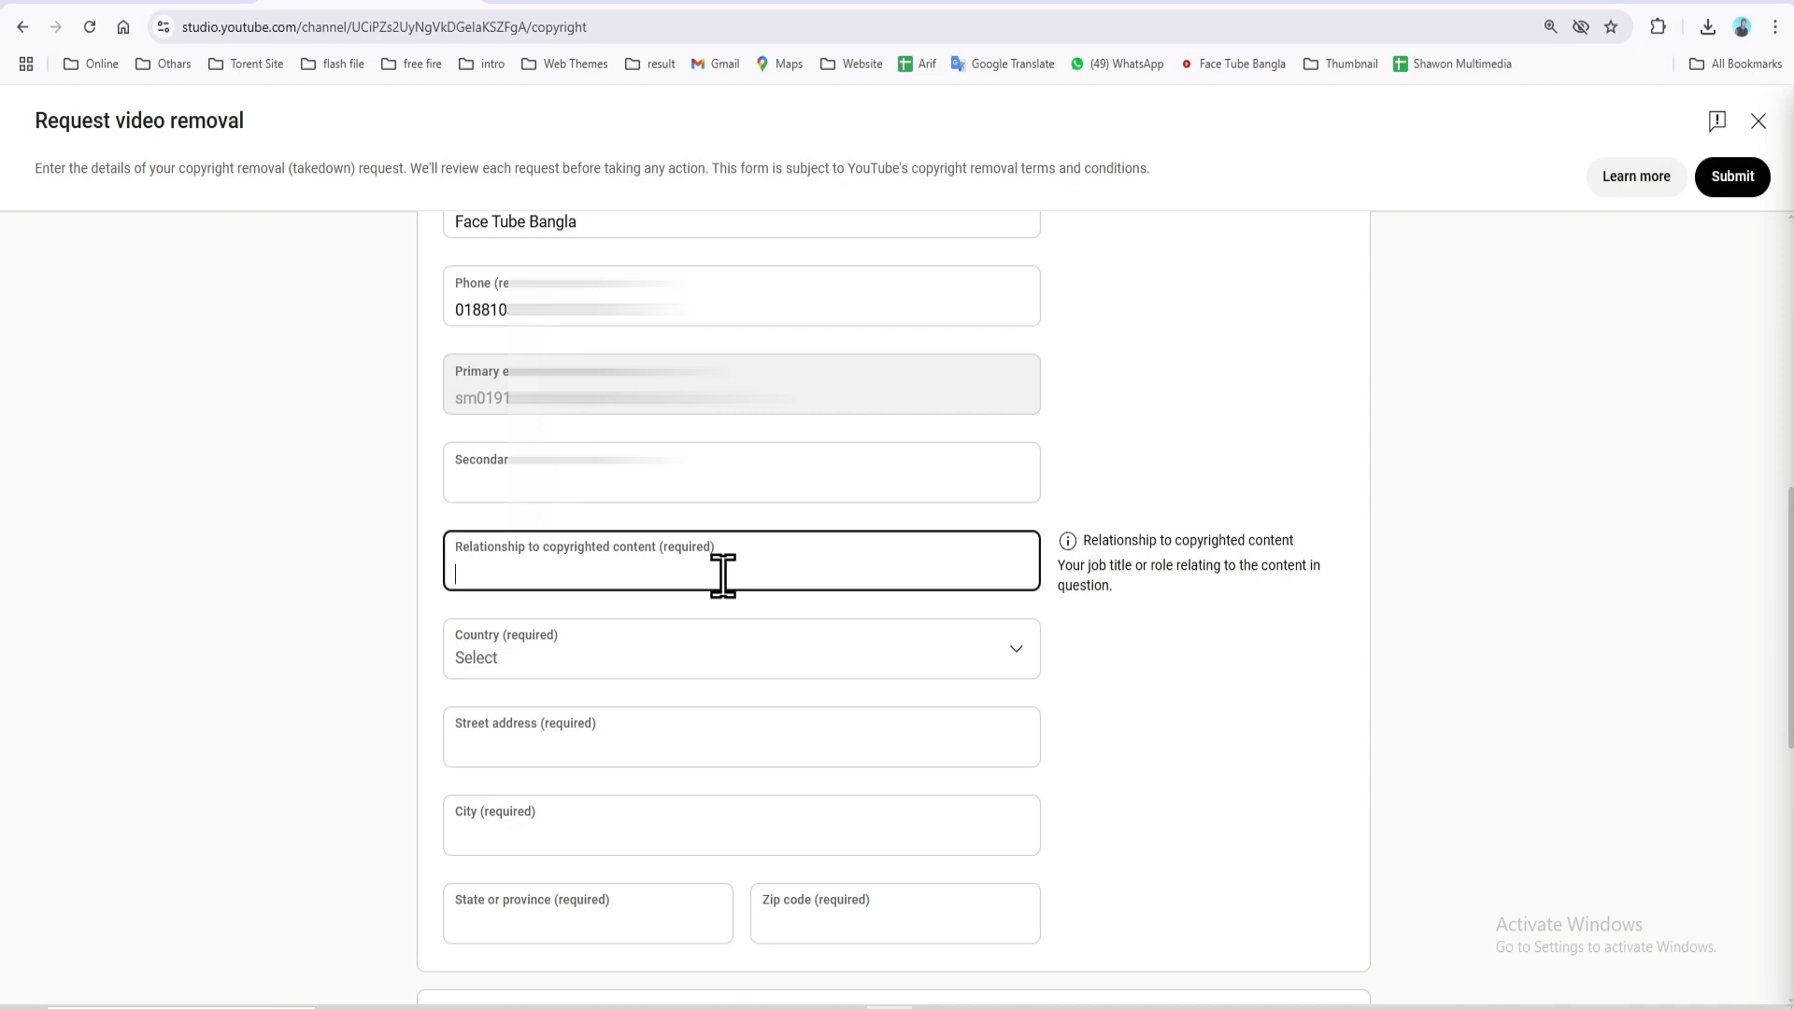
Set Relationship to 'owner' and Country to Bangladesh
{"action": "type", "text": "owner"}
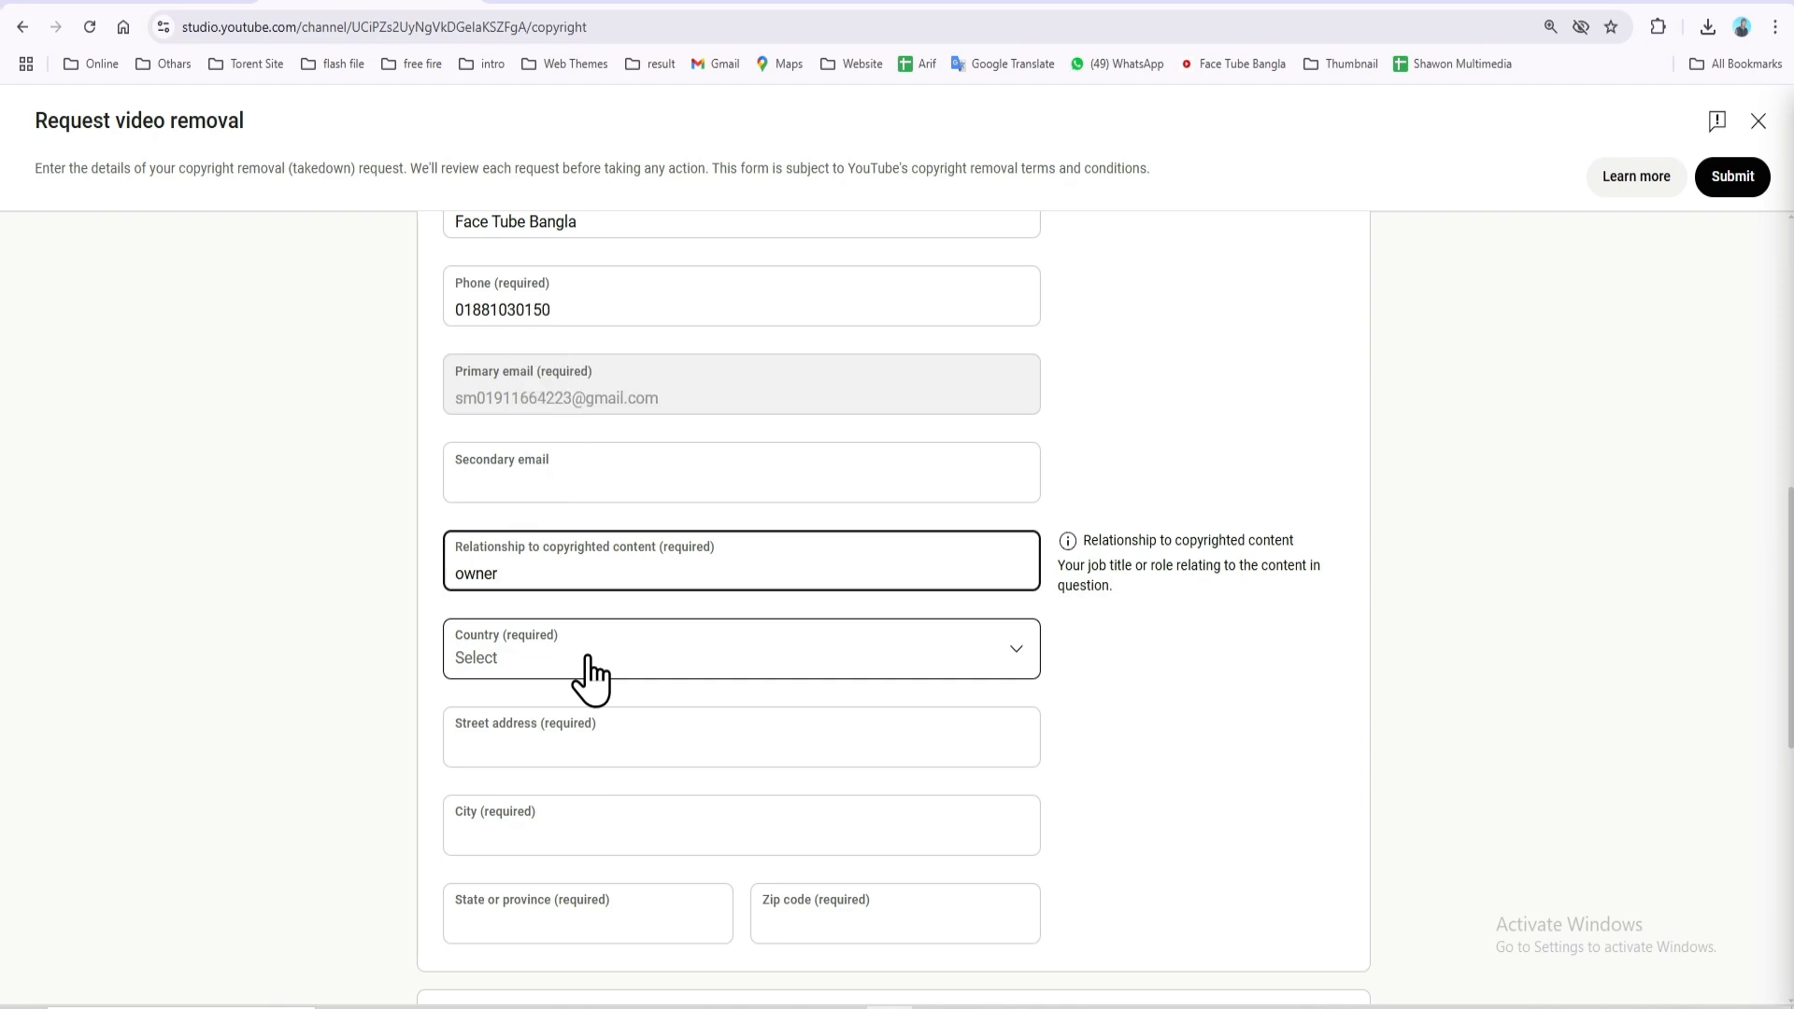
{"action": "left_click", "coordinate": [712, 661]}
{"action": "scroll", "coordinate": [672, 645], "scroll_direction": "down", "scroll_amount": 2}
{"action": "left_click", "coordinate": [572, 582]}
{"action": "scroll", "coordinate": [586, 551], "scroll_direction": "down", "scroll_amount": 3}
Paste in the street address and the city name
{"action": "left_click", "coordinate": [639, 458]}
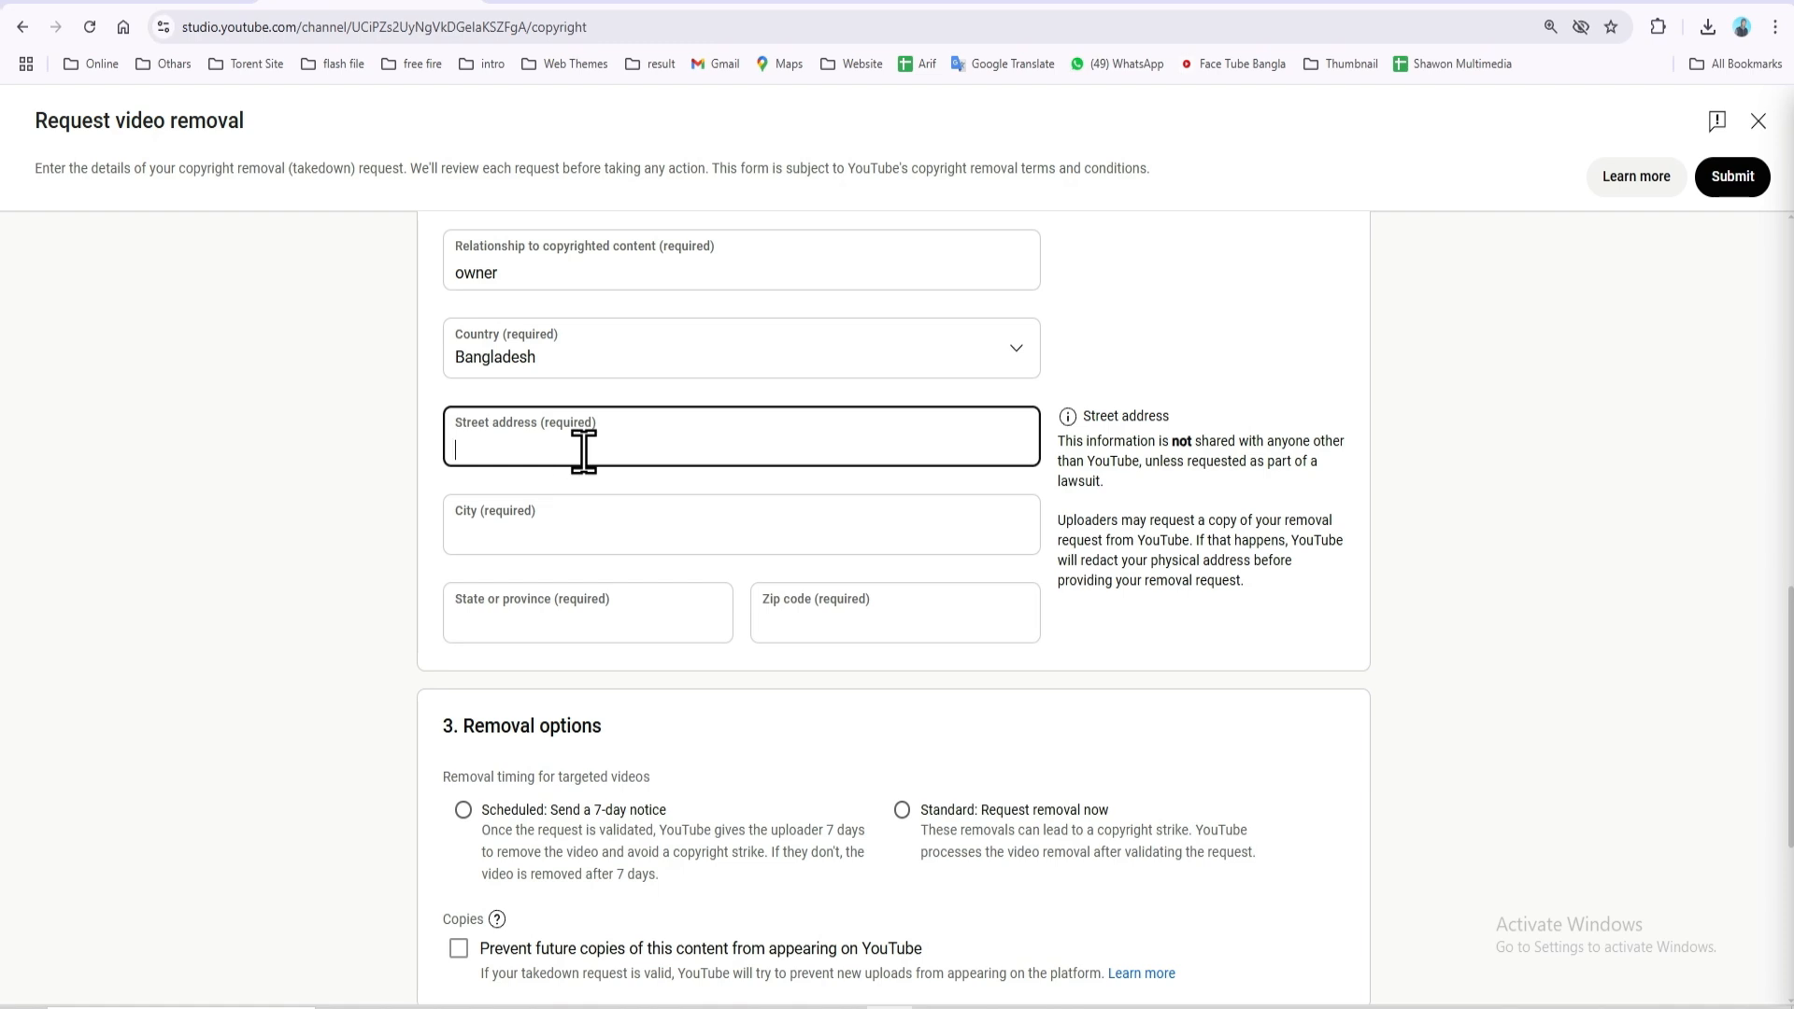
{"action": "left_click", "coordinate": [579, 532]}
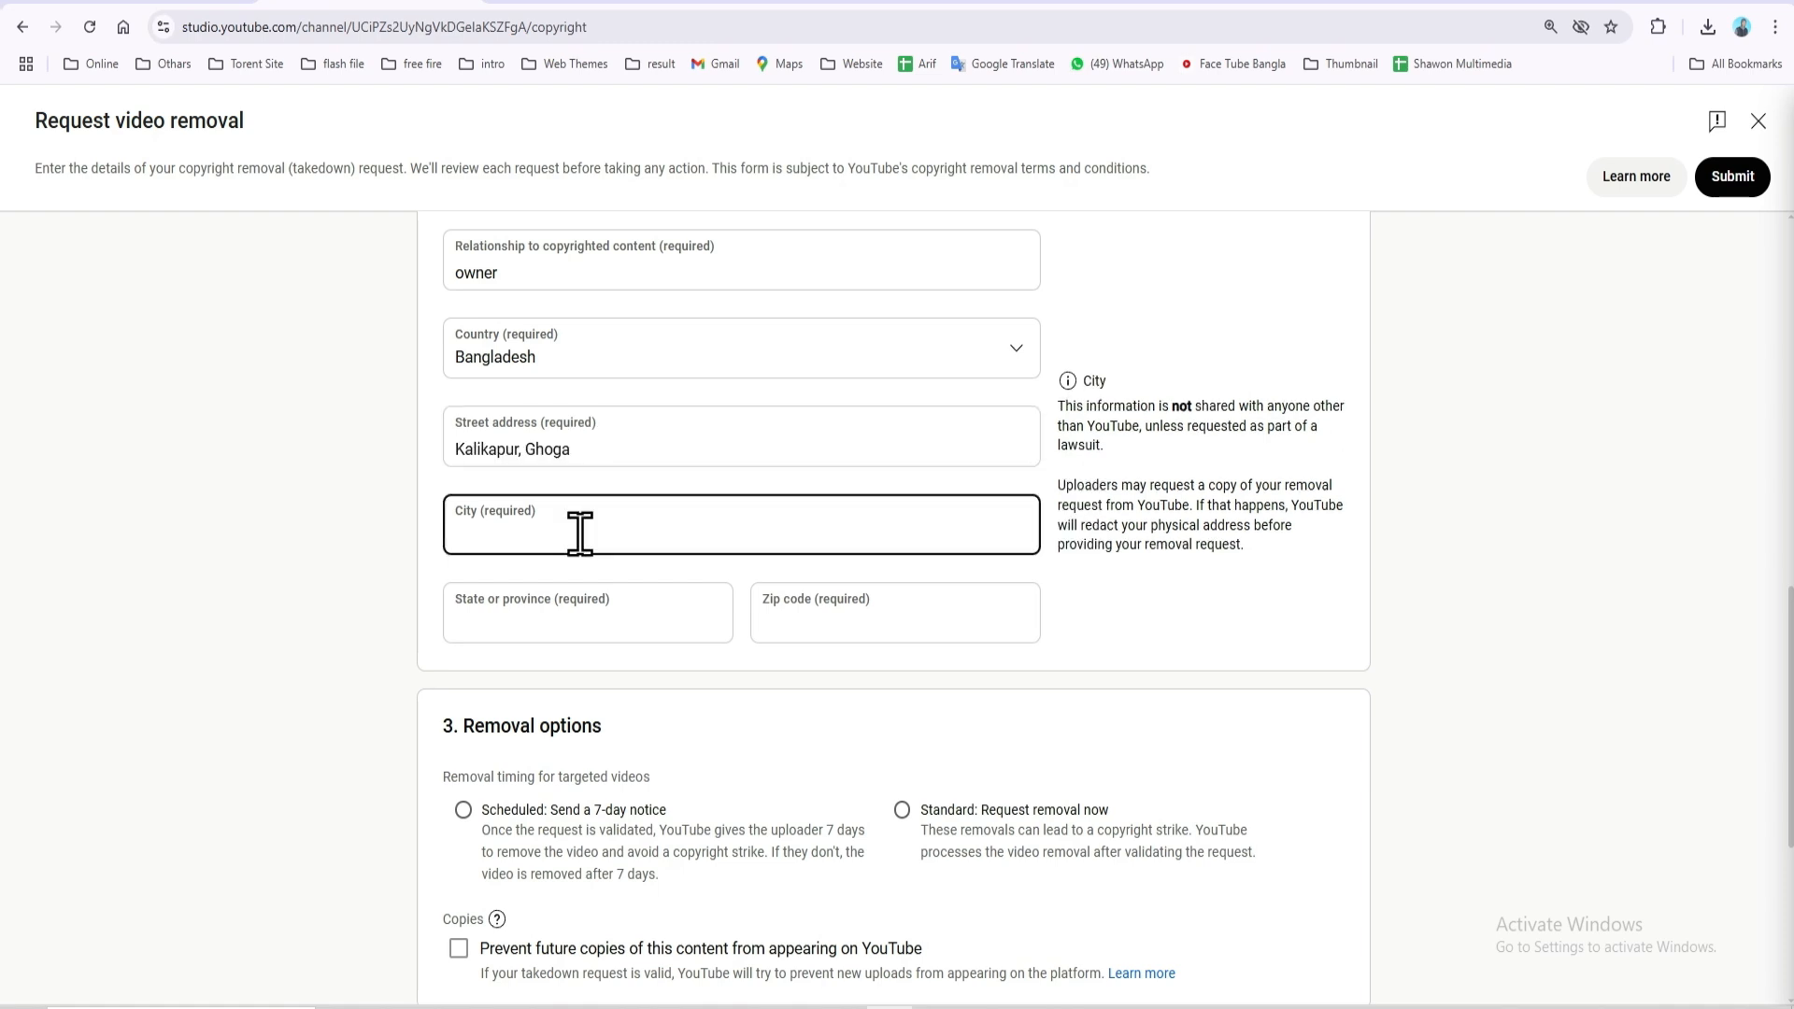
{"action": "type", "text": "Mymensingh"}
{"action": "left_click", "coordinate": [551, 608]}
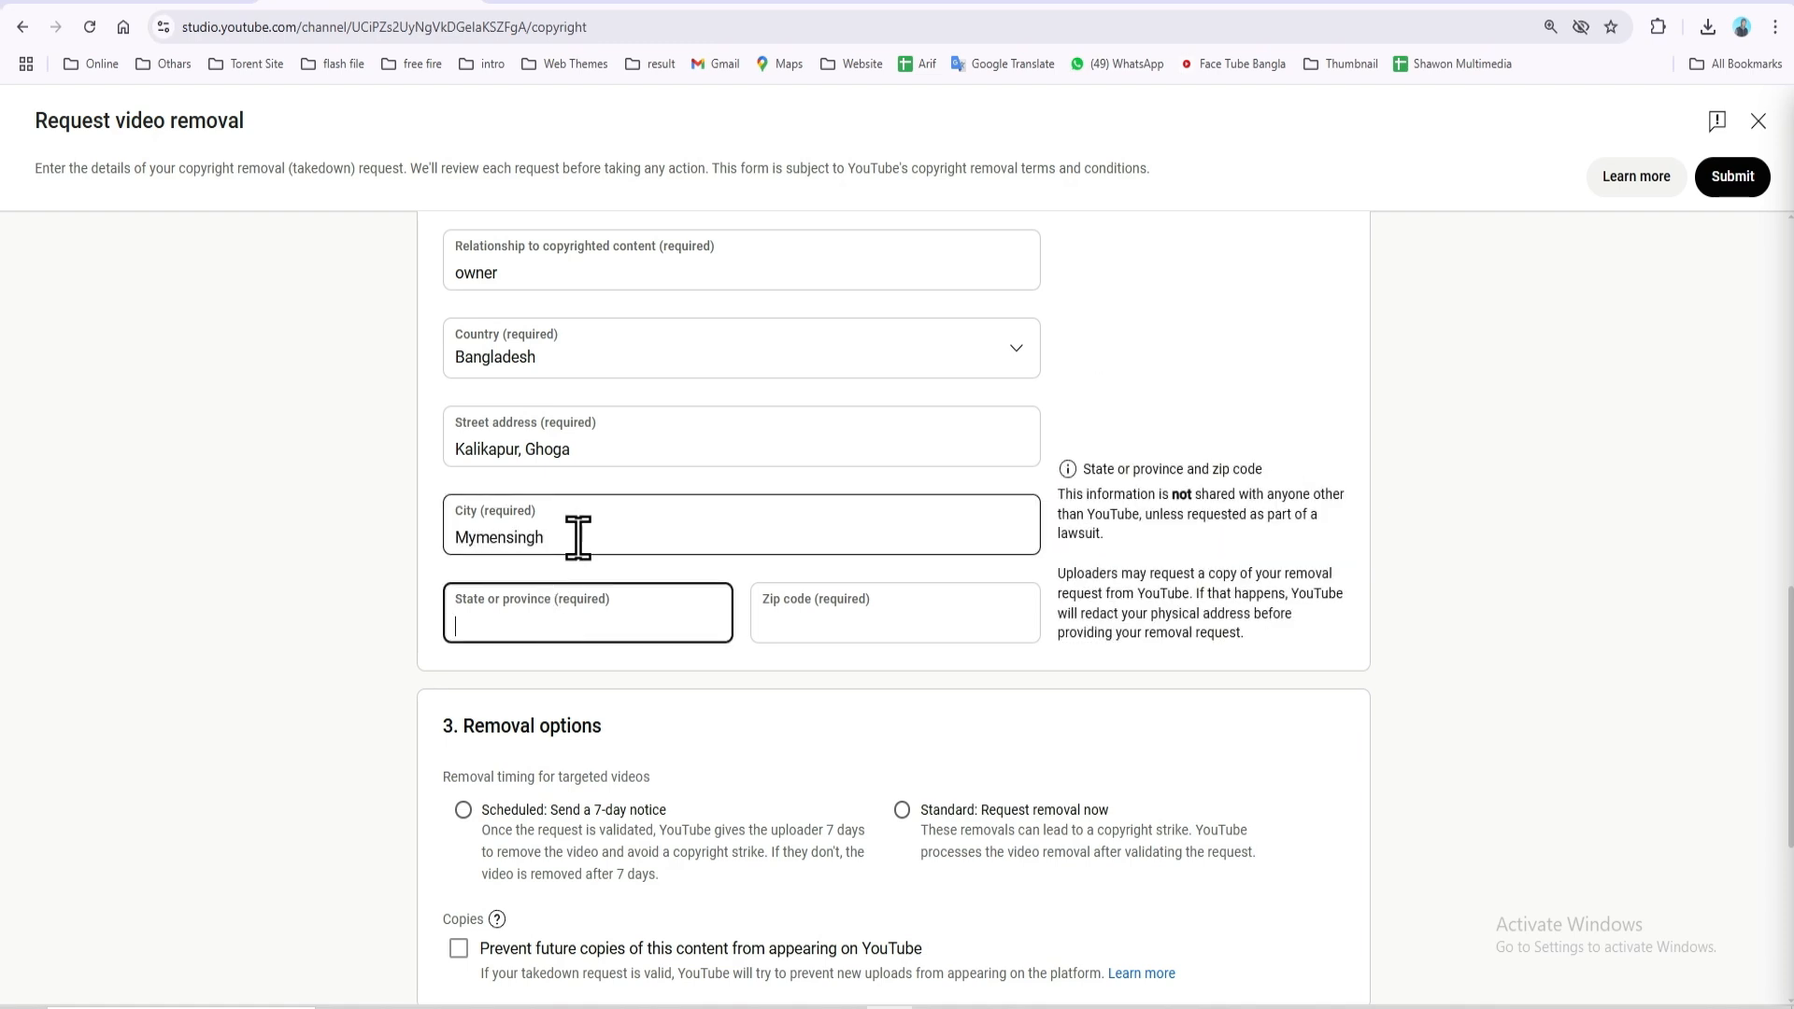
Reuse the city name for State/province and enter zip code 2210
{"action": "double_click", "coordinate": [456, 540]}
{"action": "key", "text": "ctrl+c"}
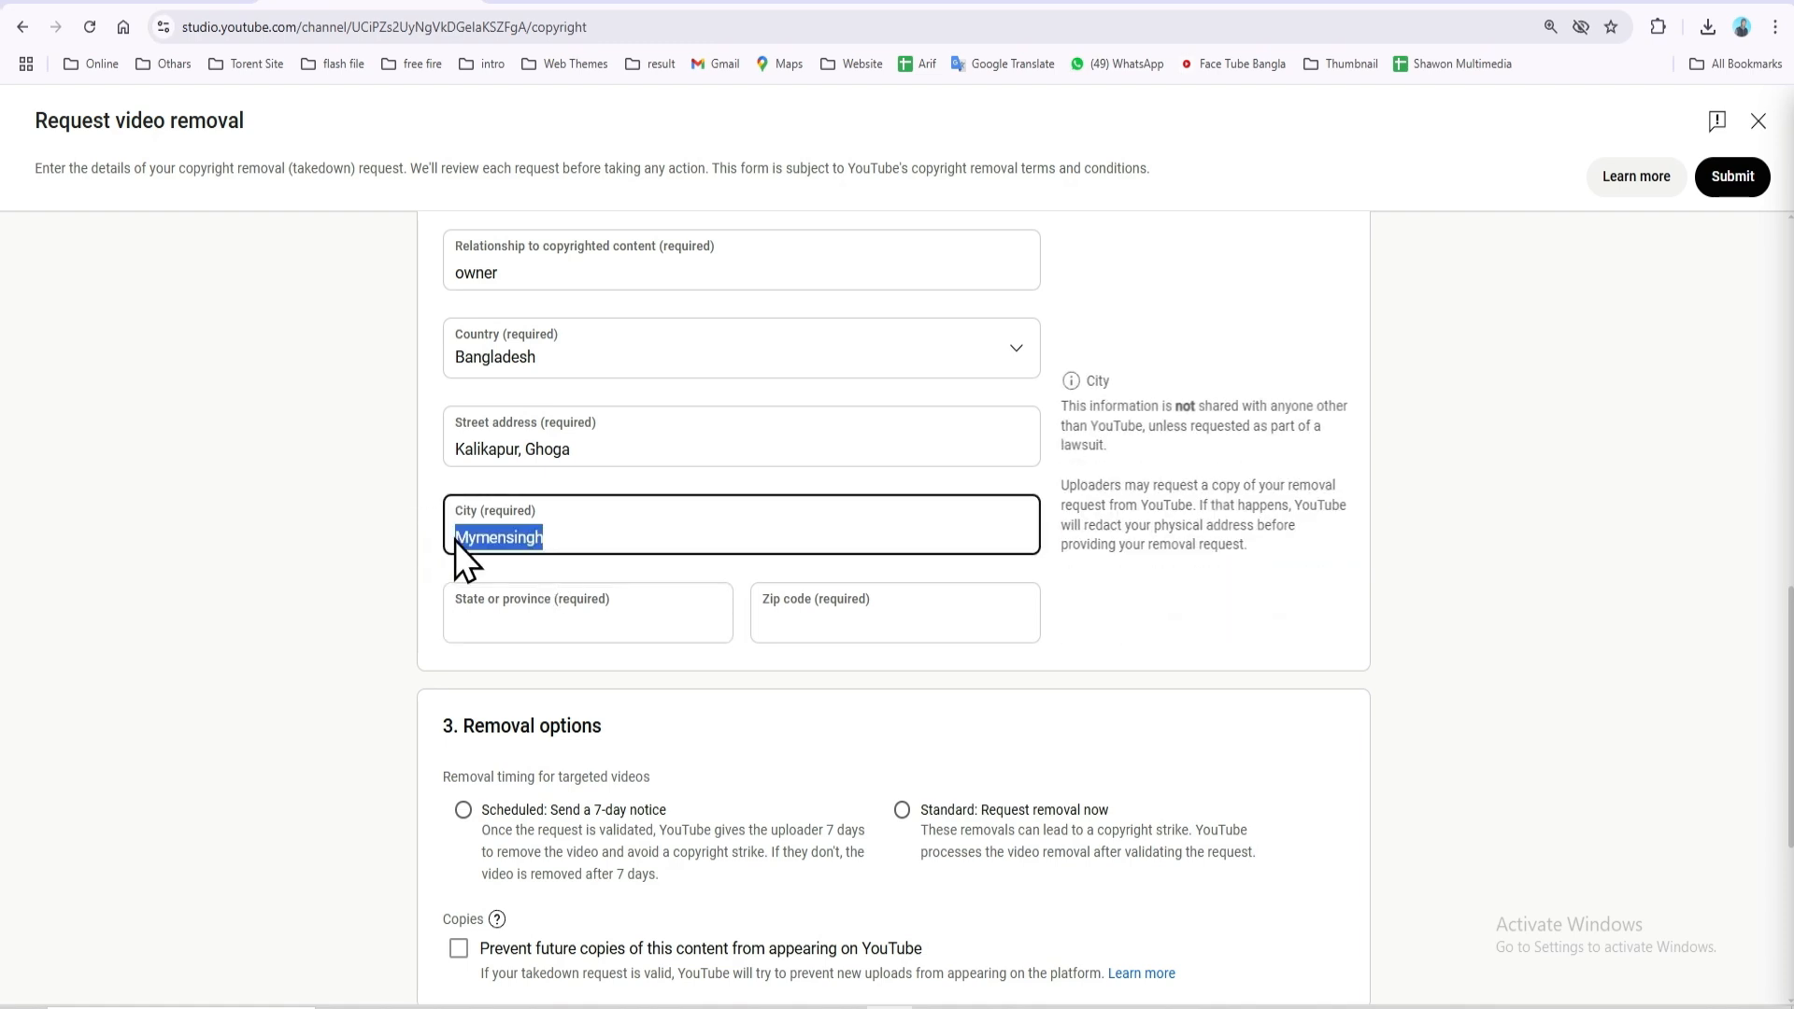
{"action": "left_click", "coordinate": [554, 608]}
{"action": "key", "text": "ctrl+v"}
{"action": "left_click", "coordinate": [814, 624]}
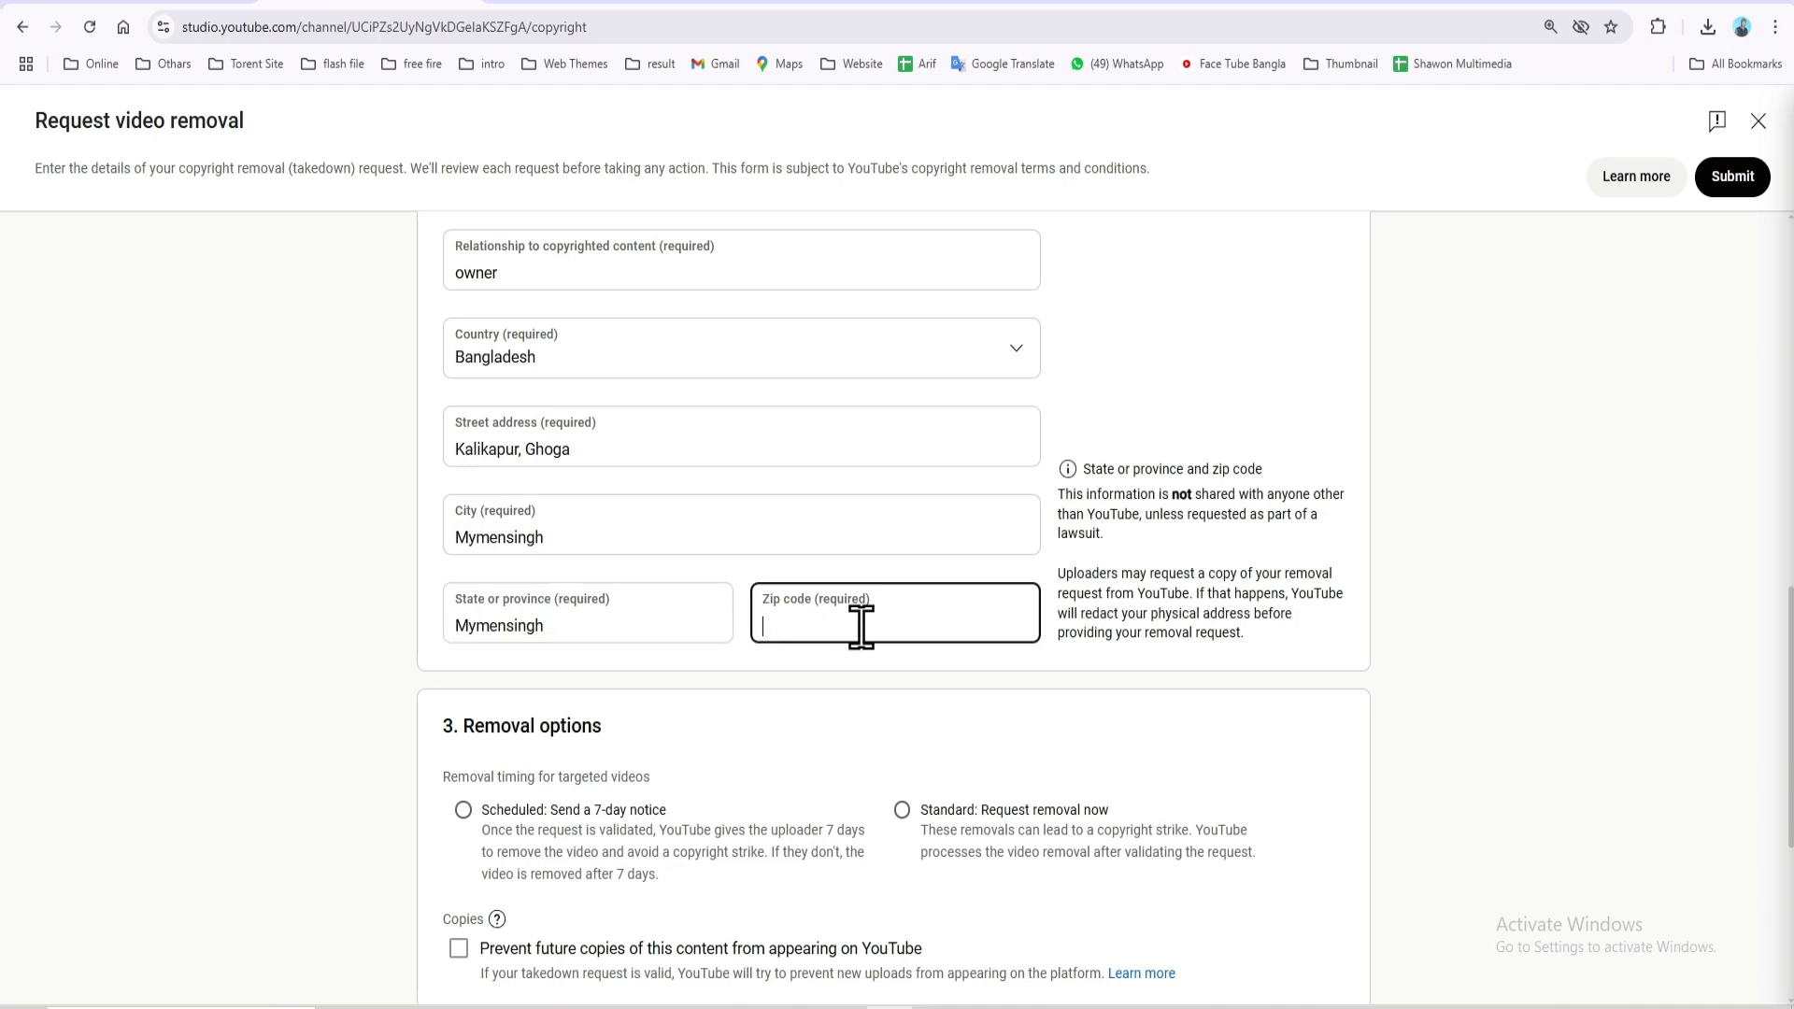
{"action": "type", "text": "2210"}
{"action": "scroll", "coordinate": [720, 733], "scroll_direction": "down", "scroll_amount": 3}
{"action": "scroll", "coordinate": [720, 733], "scroll_direction": "down", "scroll_amount": 1}
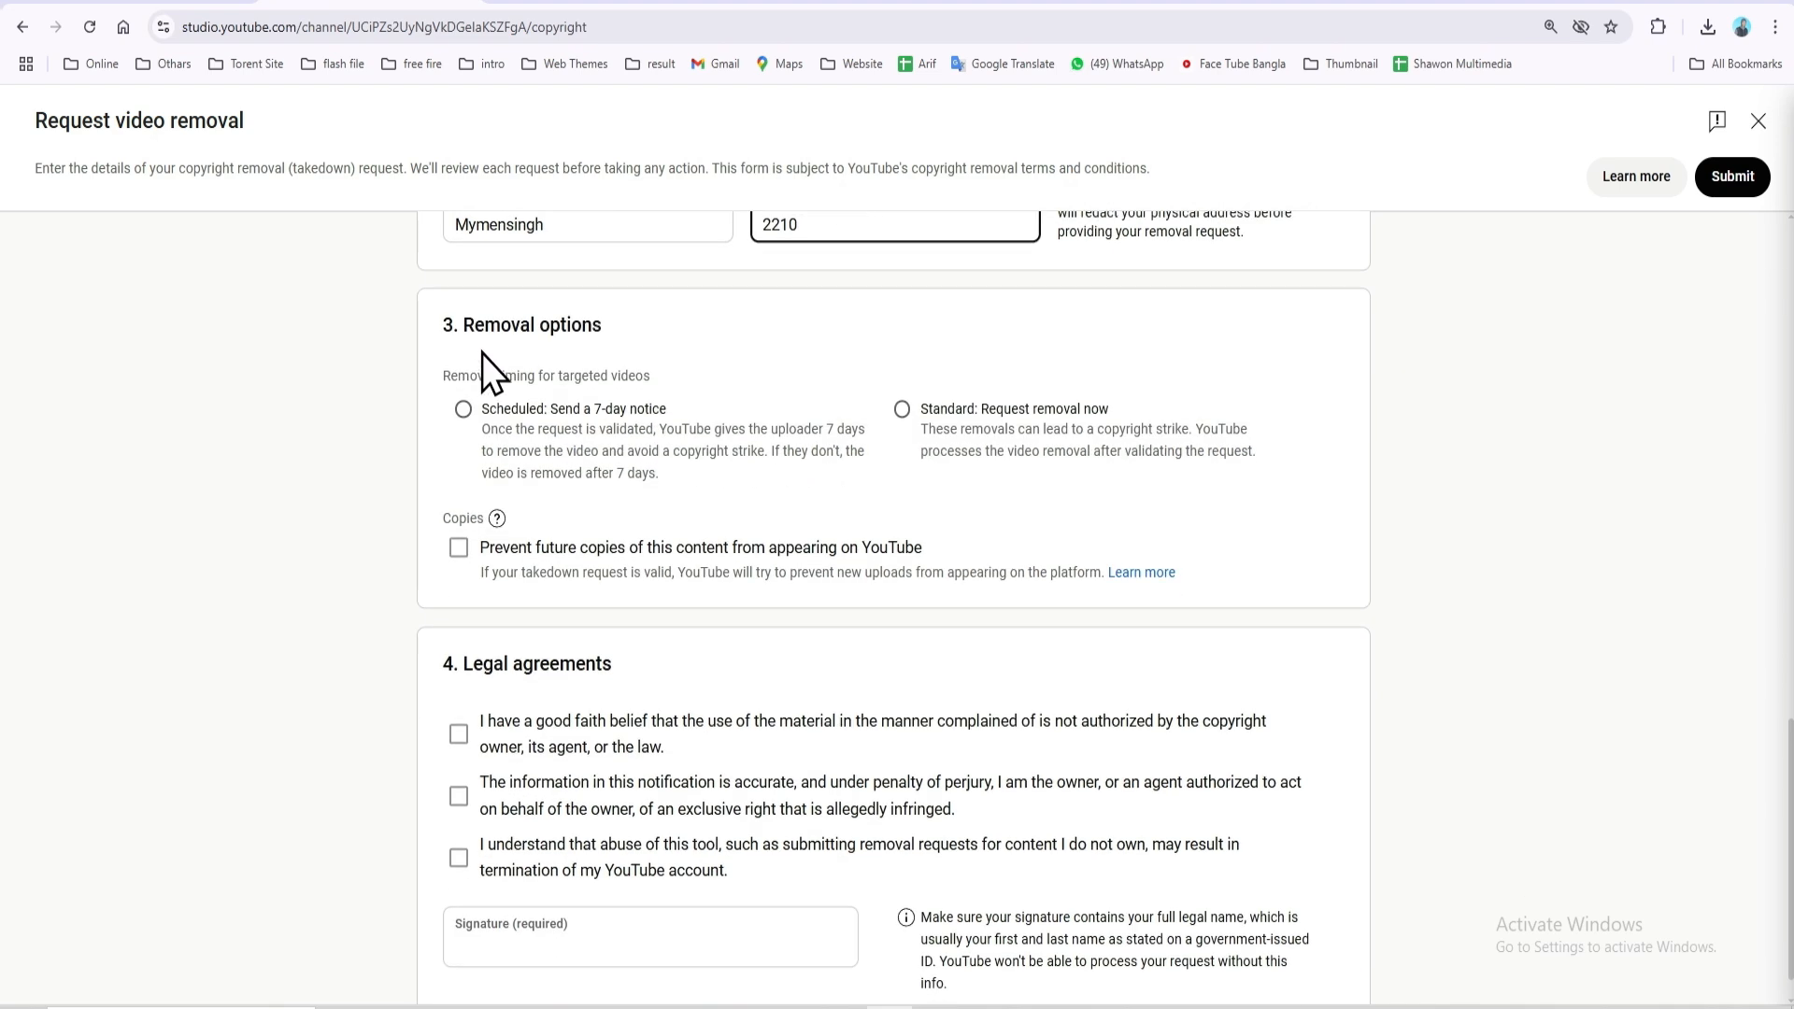
{"action": "left_click_drag", "start_coordinate": [456, 333], "coordinate": [646, 324]}
Choose Standard: Request removal now, tick Prevent future copies and its worldwide-rights certification
{"action": "left_click", "coordinate": [646, 324]}
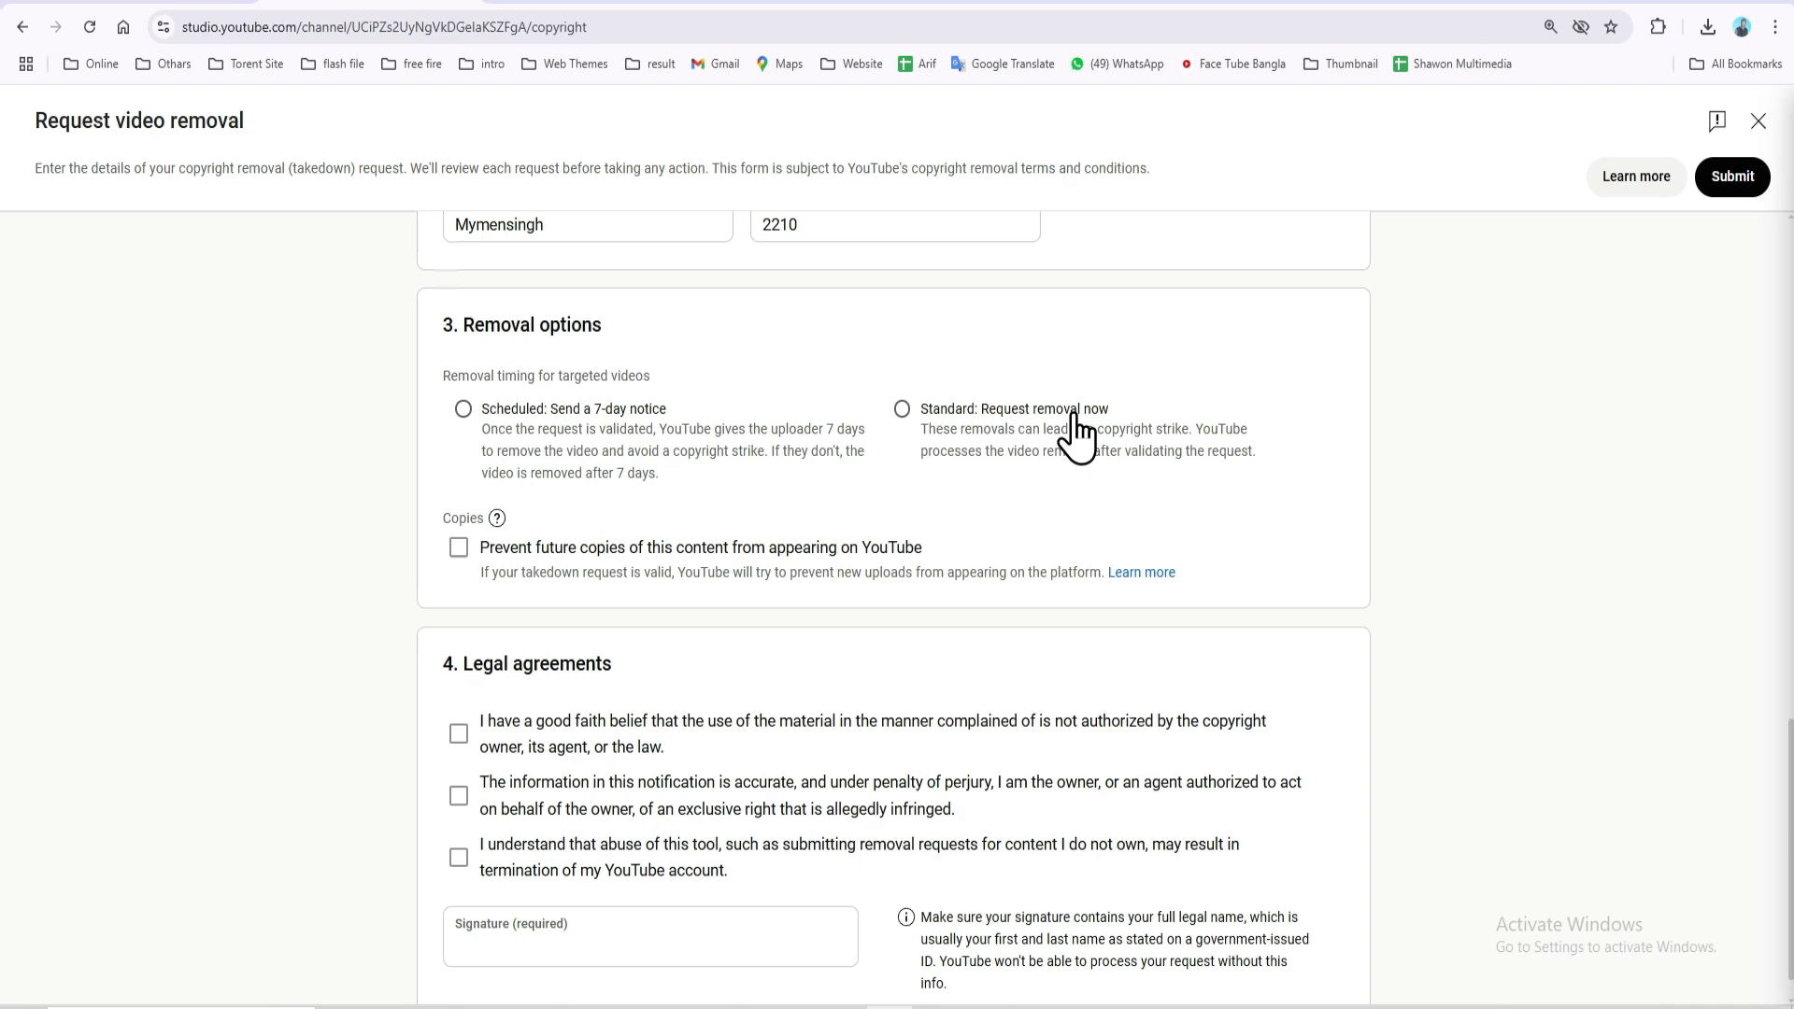
{"action": "left_click", "coordinate": [966, 413]}
{"action": "left_click", "coordinate": [506, 434]}
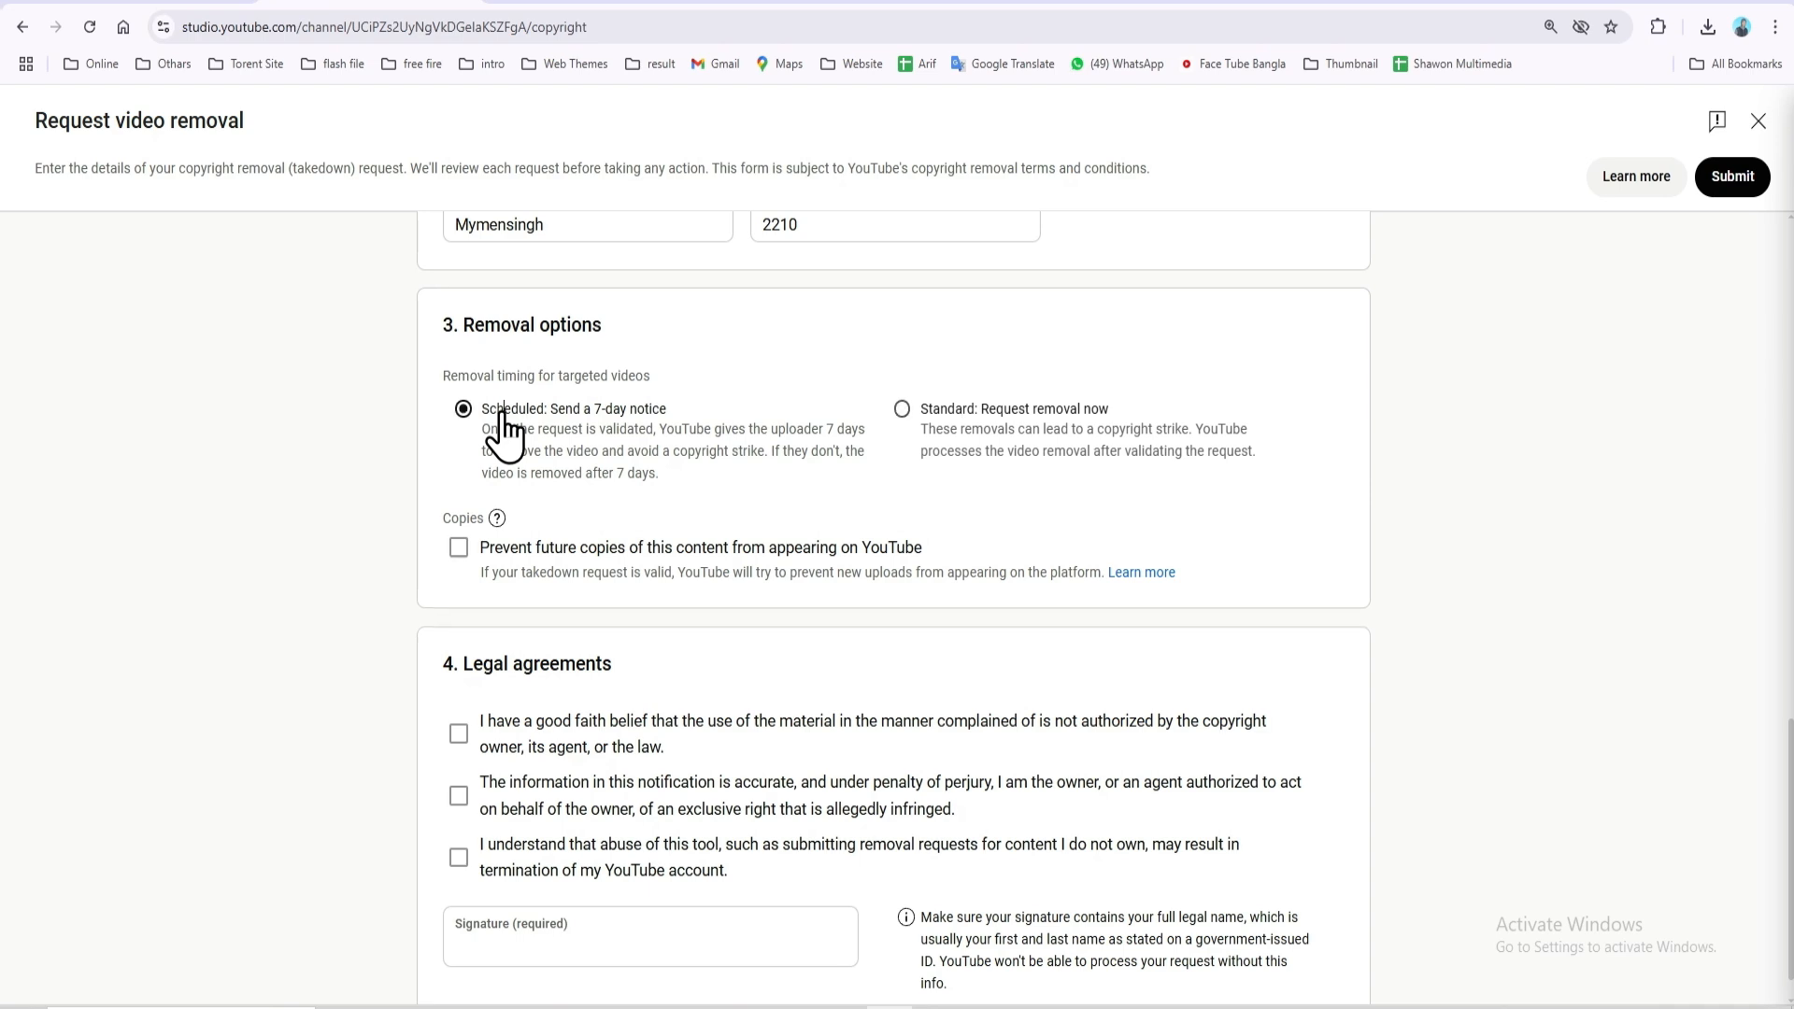
{"action": "left_click", "coordinate": [459, 548]}
{"action": "left_click", "coordinate": [502, 624]}
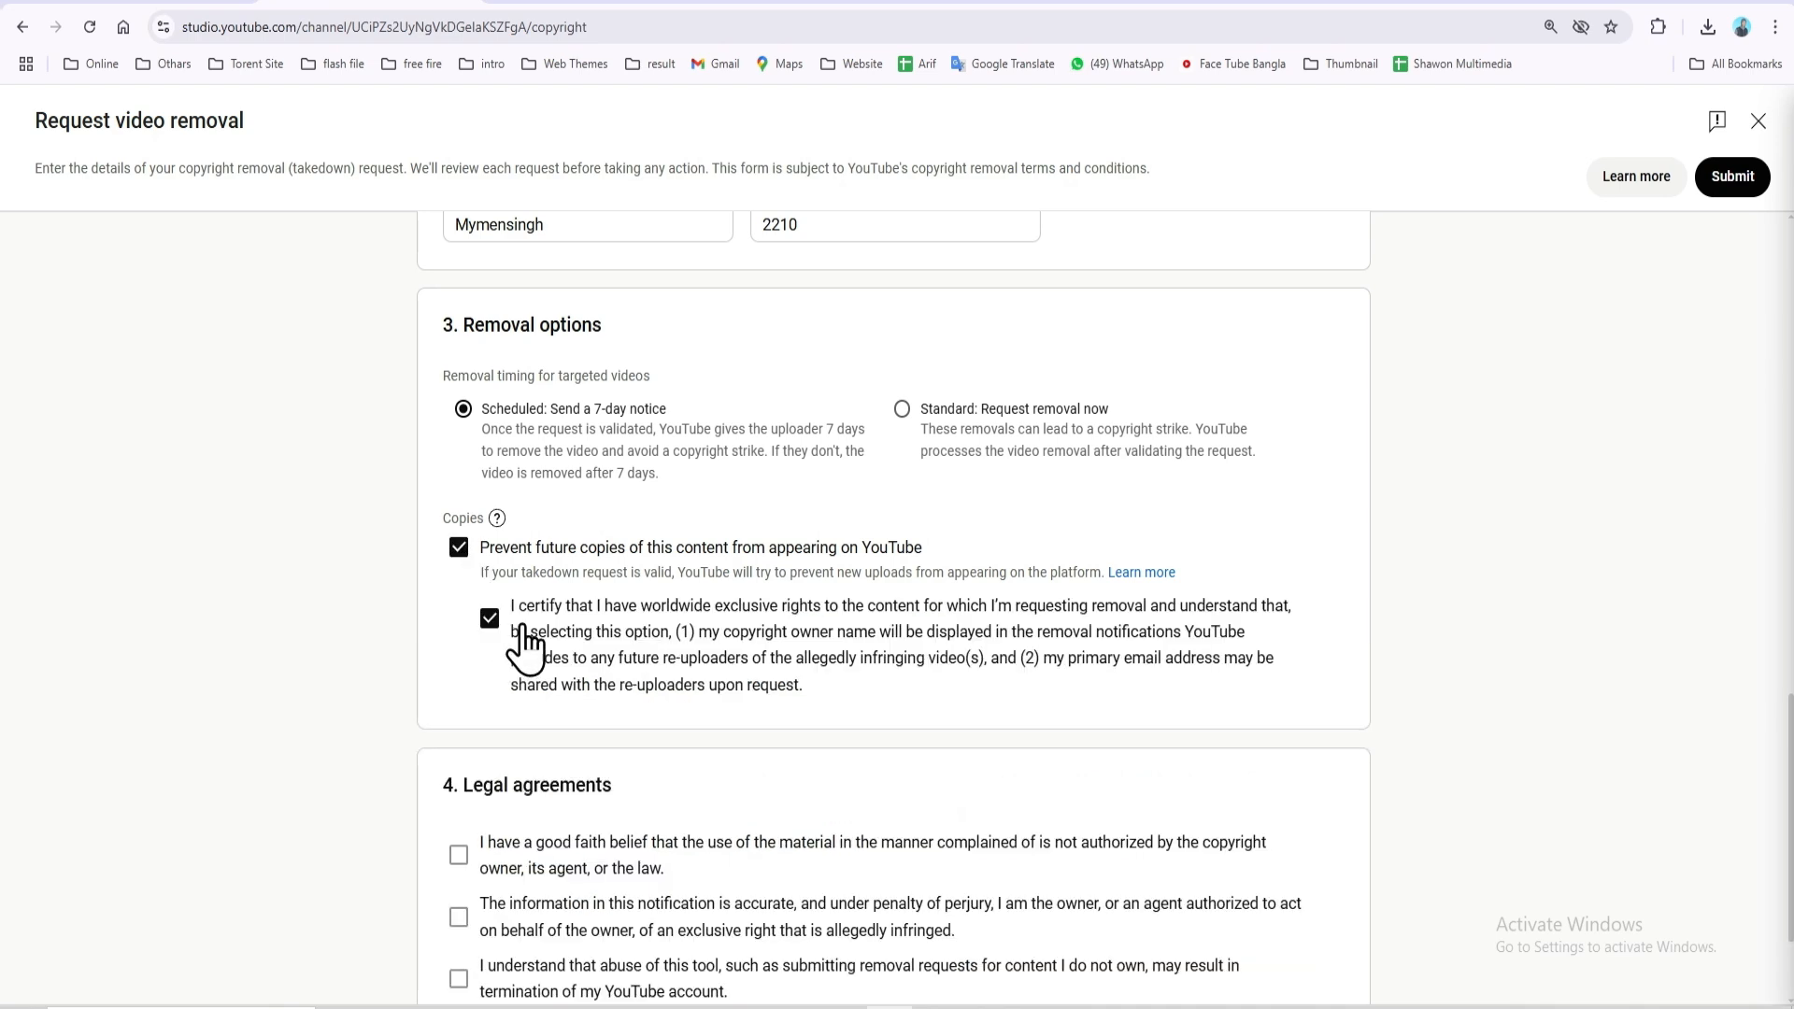
{"action": "left_click", "coordinate": [902, 410]}
{"action": "scroll", "coordinate": [903, 411], "scroll_direction": "down", "scroll_amount": 2}
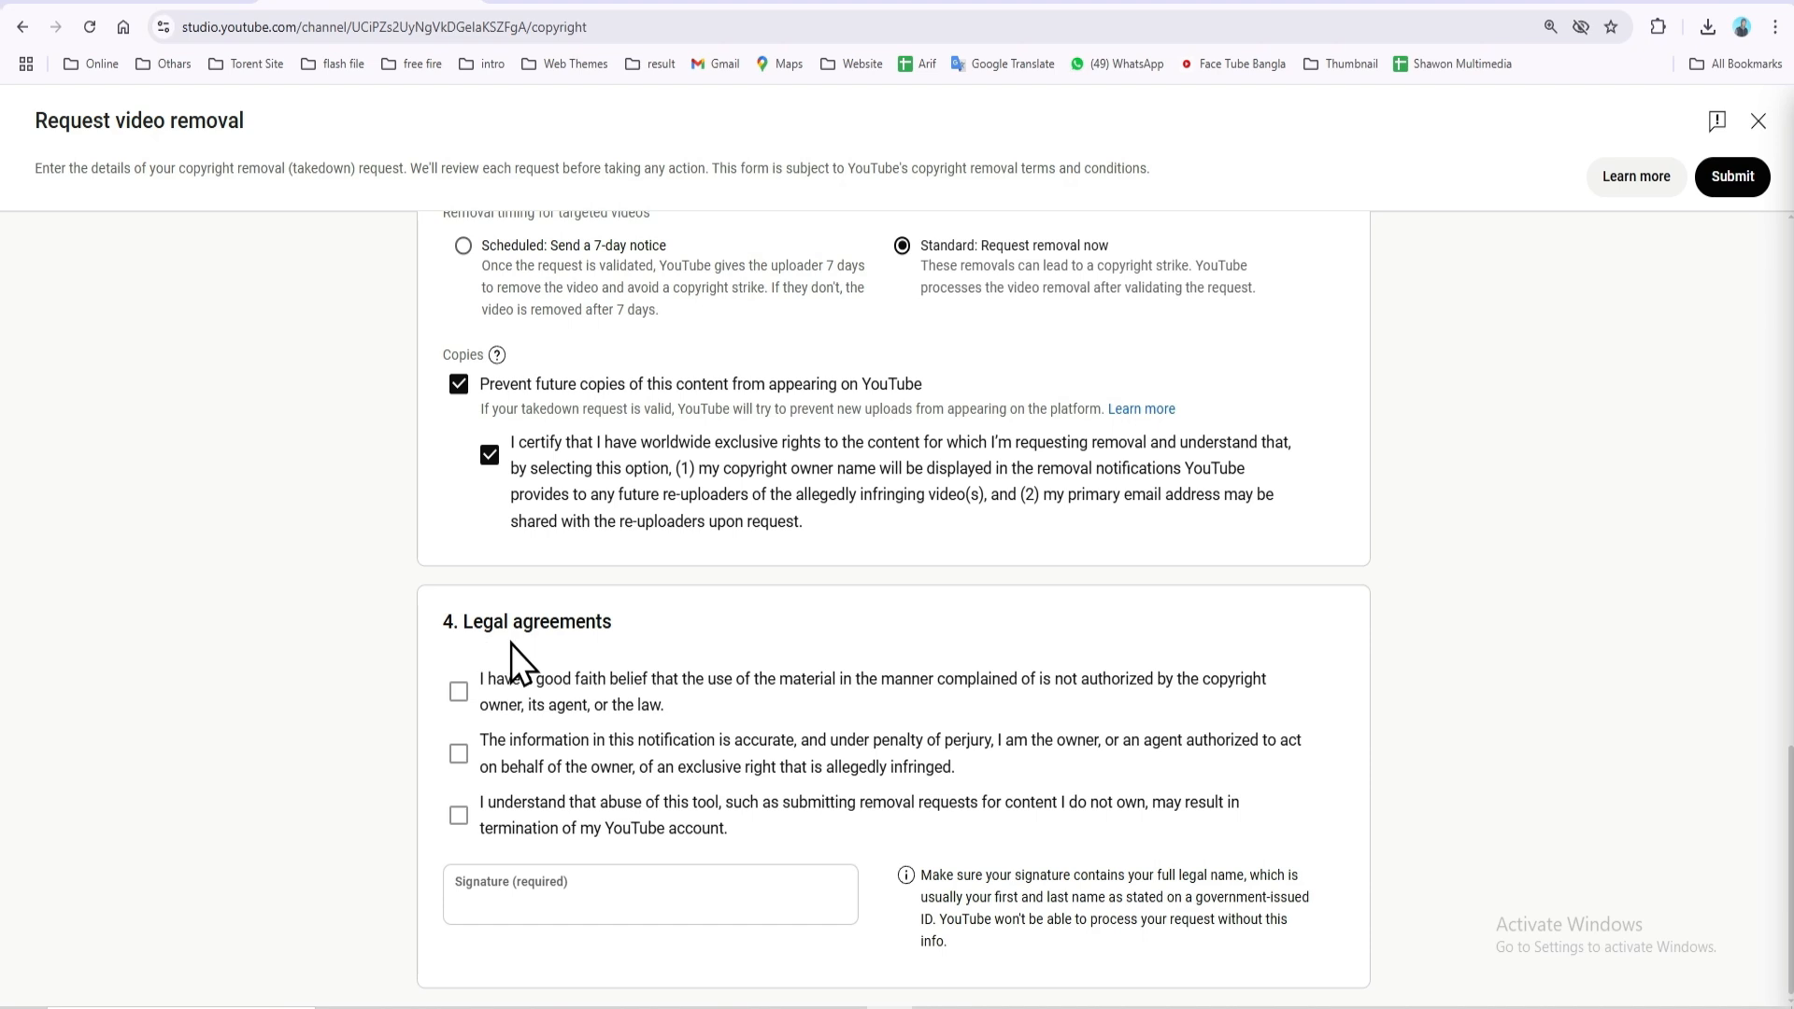
Accept the good-faith, accuracy/perjury and account-termination legal agreements
{"action": "left_click", "coordinate": [459, 692]}
{"action": "left_click", "coordinate": [463, 759]}
{"action": "left_click", "coordinate": [467, 819]}
Sign the request by typing the owner's full legal name in Signature
{"action": "left_click", "coordinate": [623, 908]}
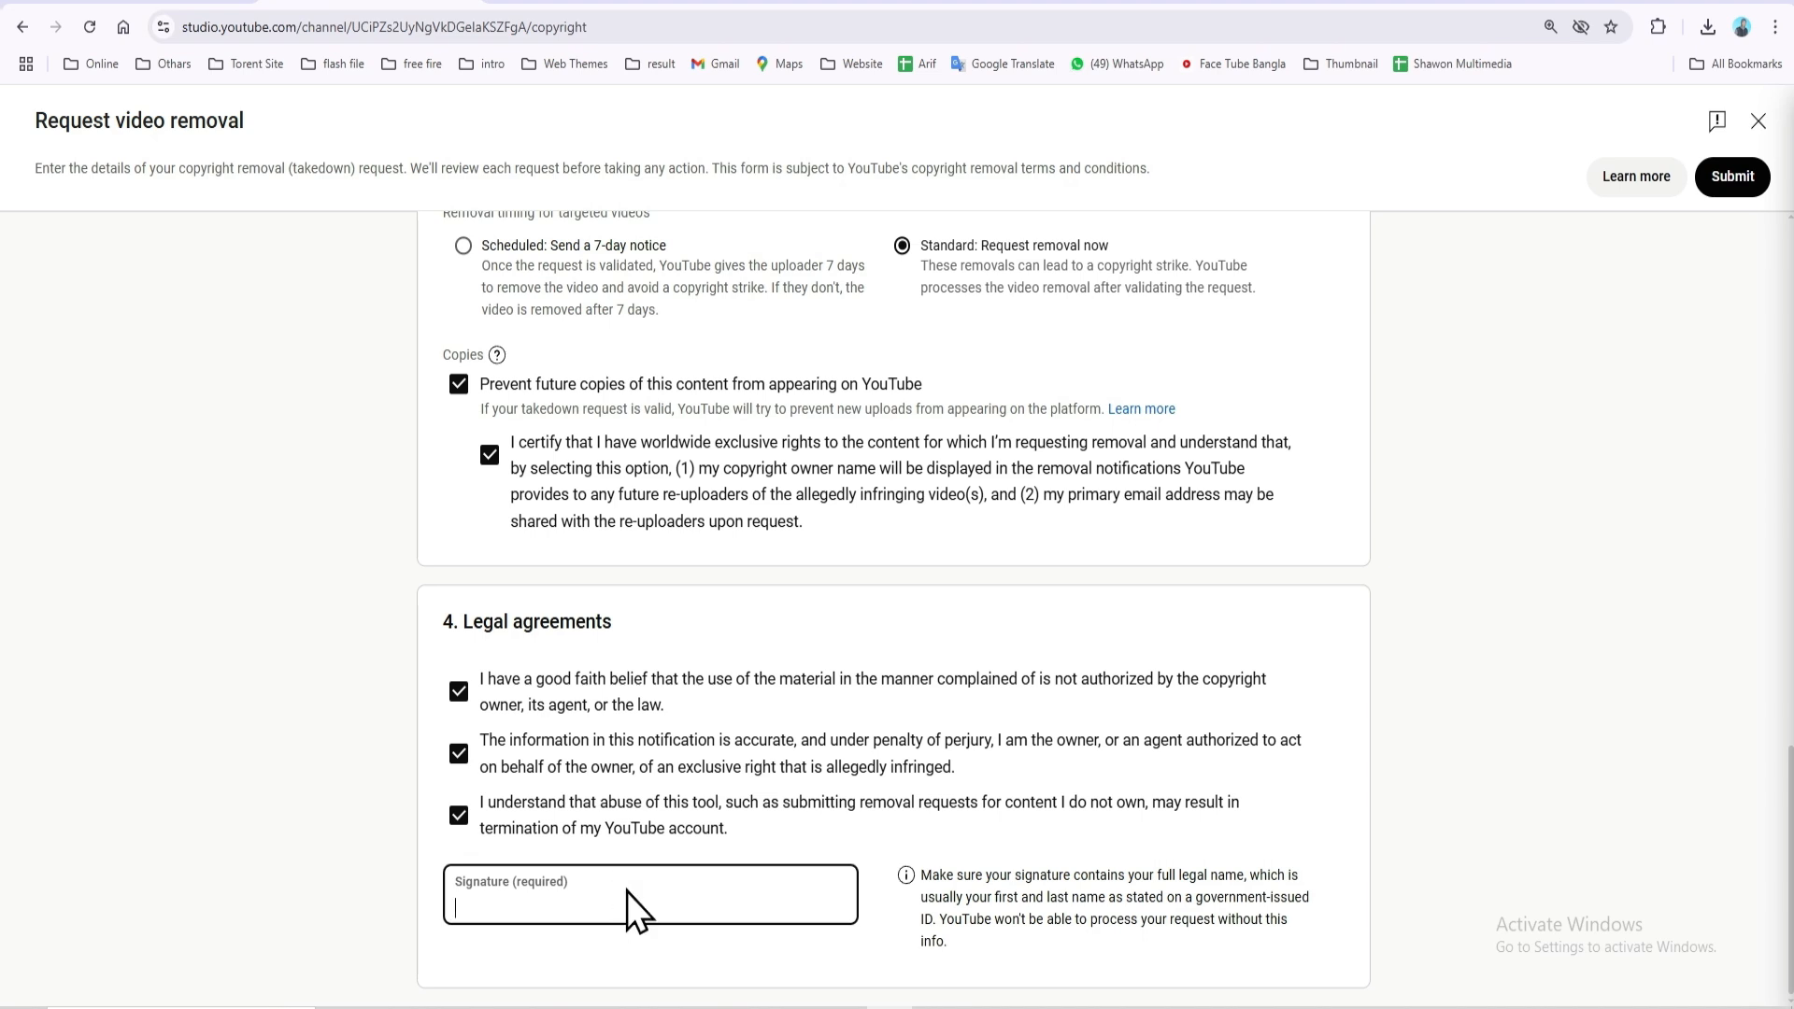
{"action": "scroll", "coordinate": [725, 729], "scroll_direction": "up", "scroll_amount": 10}
{"action": "scroll", "coordinate": [738, 738], "scroll_direction": "up", "scroll_amount": 8}
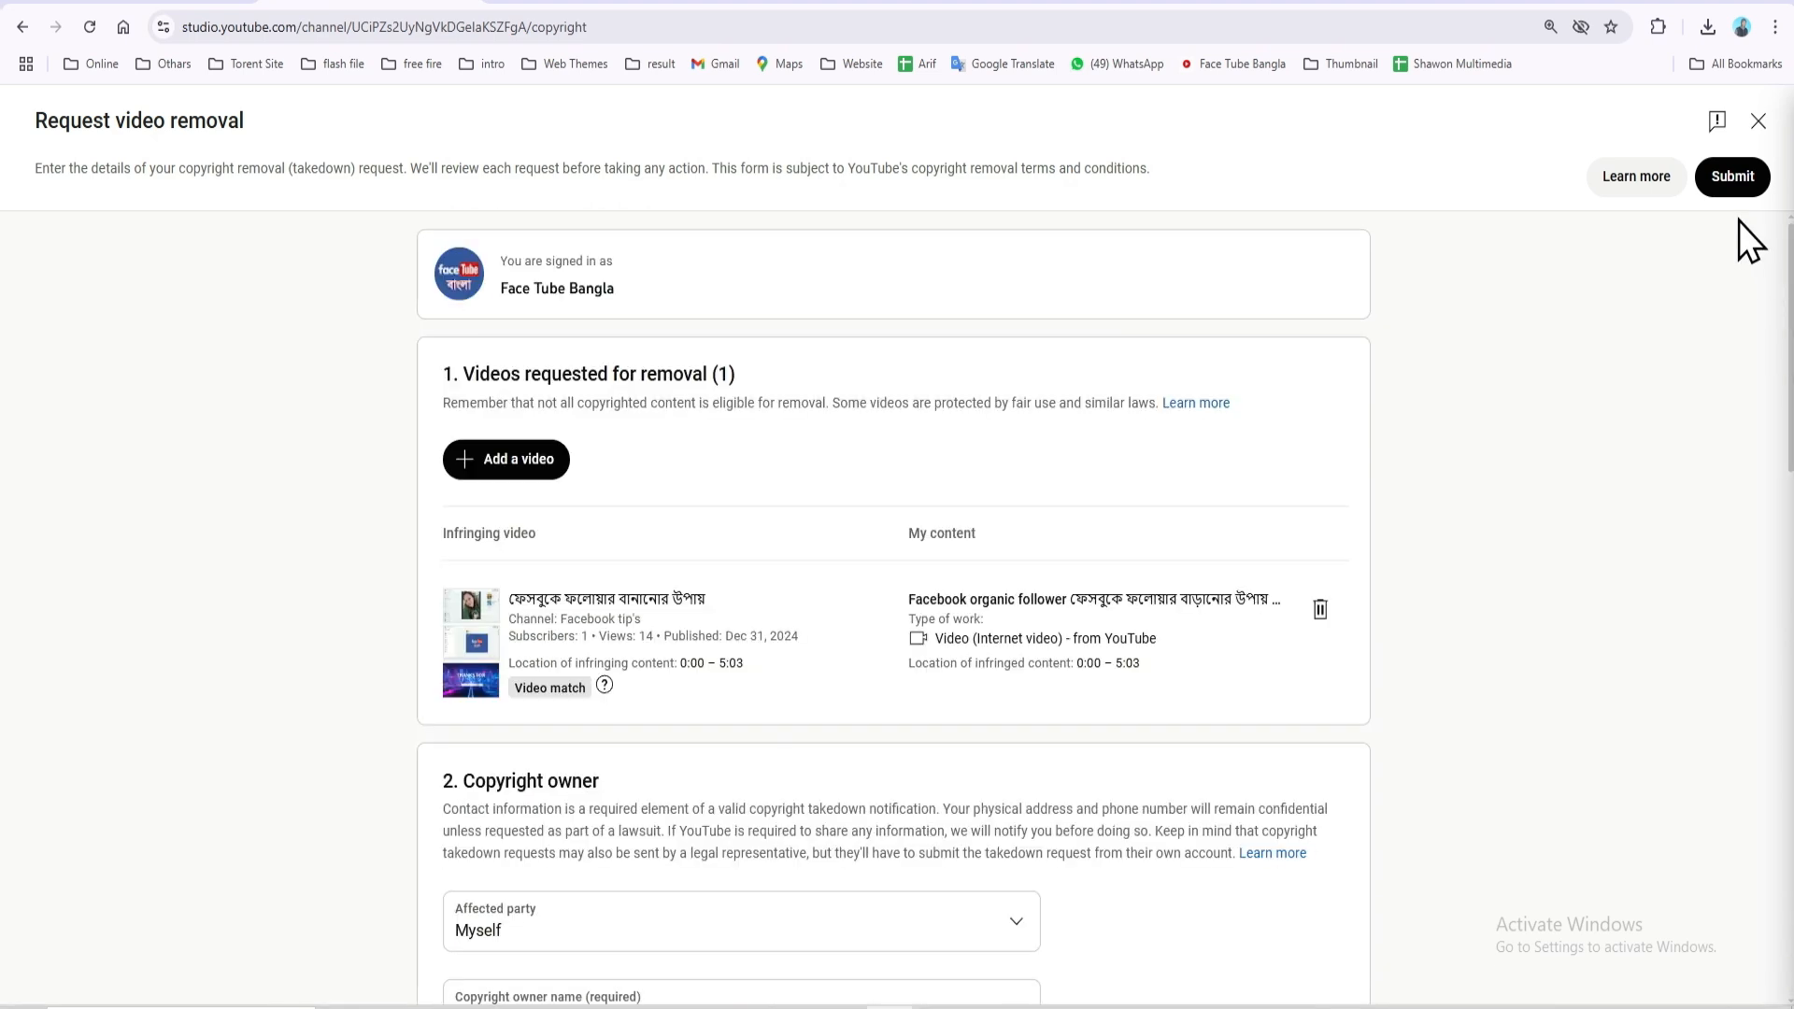